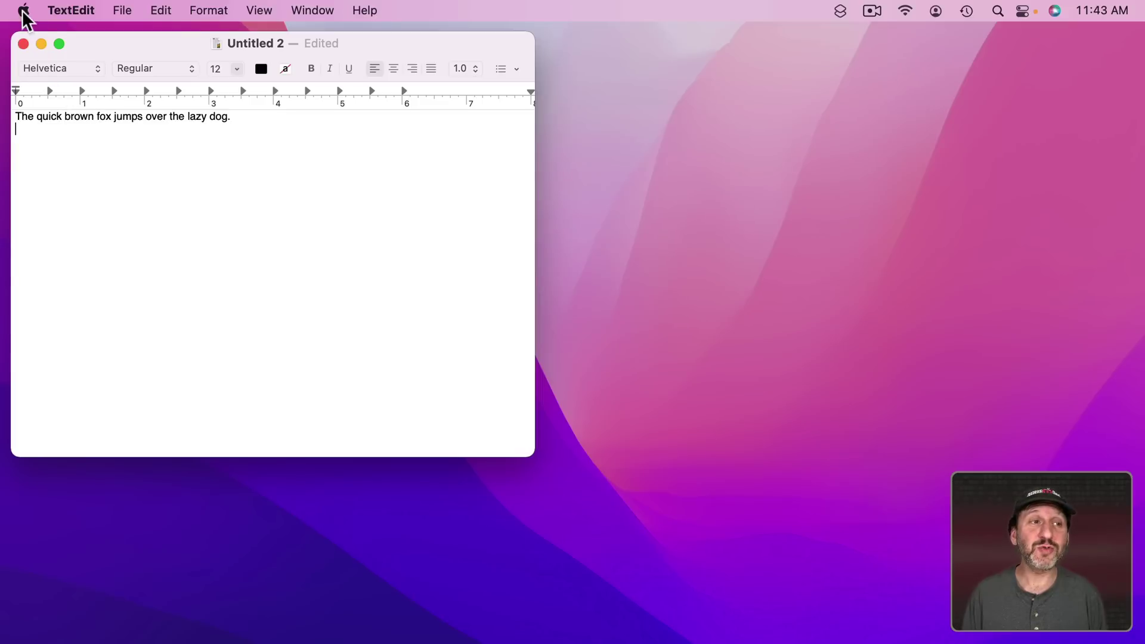
Launch System Preferences from the Apple menu and select Zoom under Accessibility
left_click(23, 9)
left_click(40, 64)
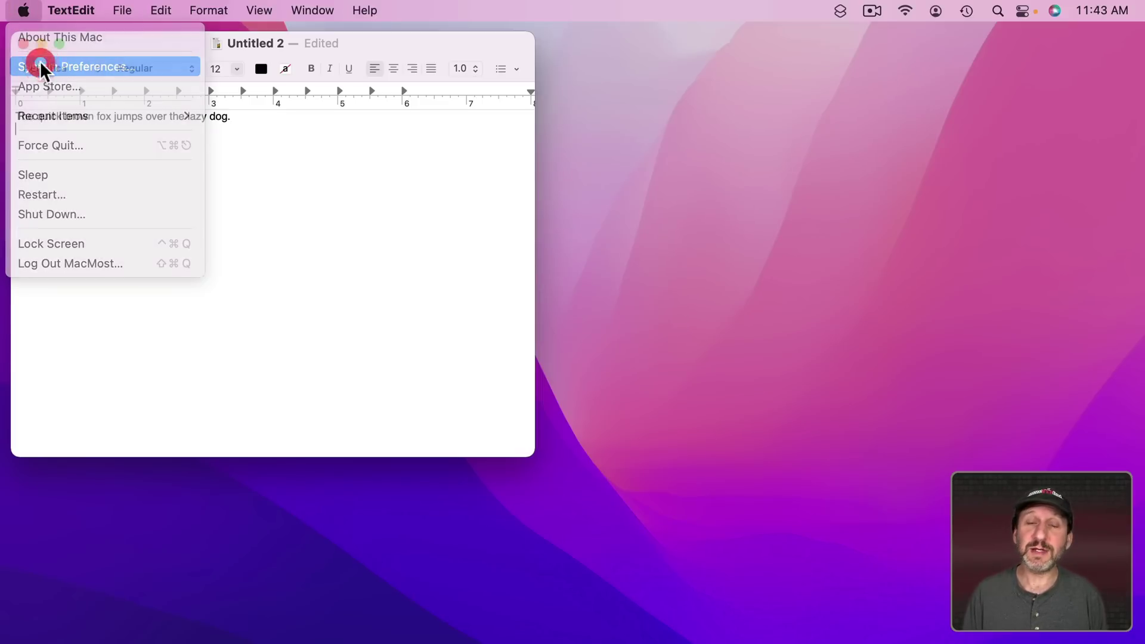
left_click(501, 293)
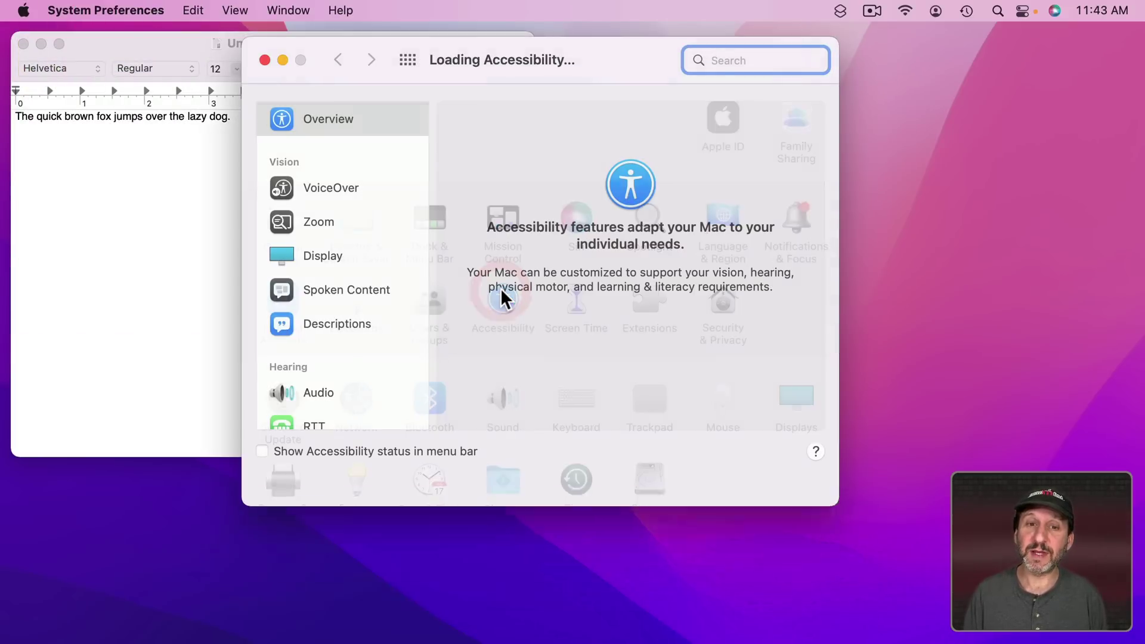
left_click(313, 224)
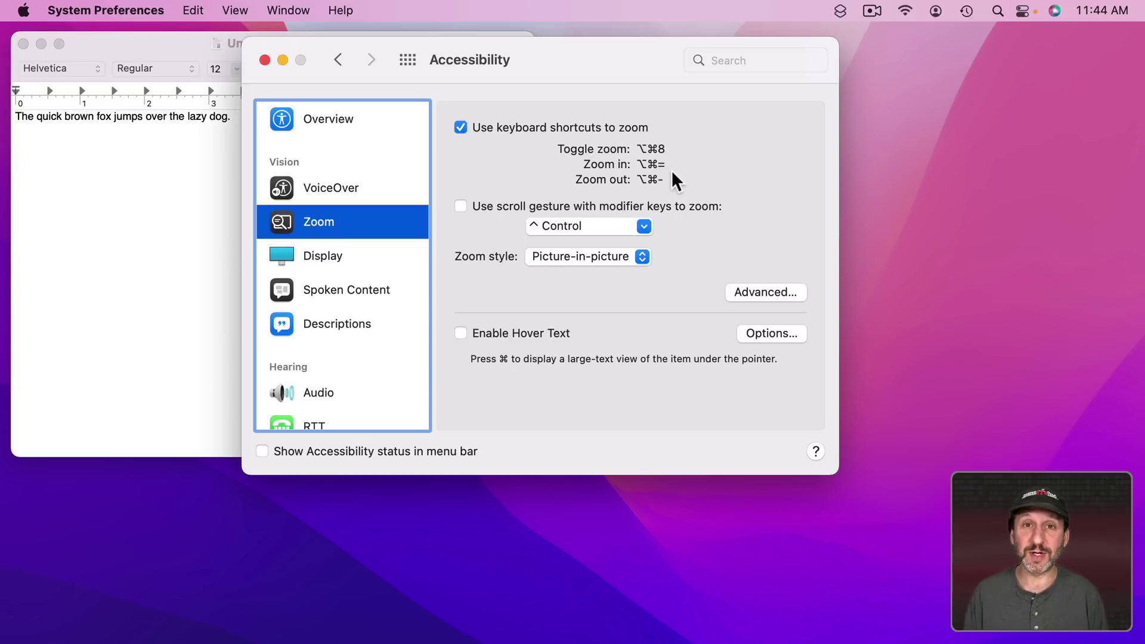
left_click(467, 206)
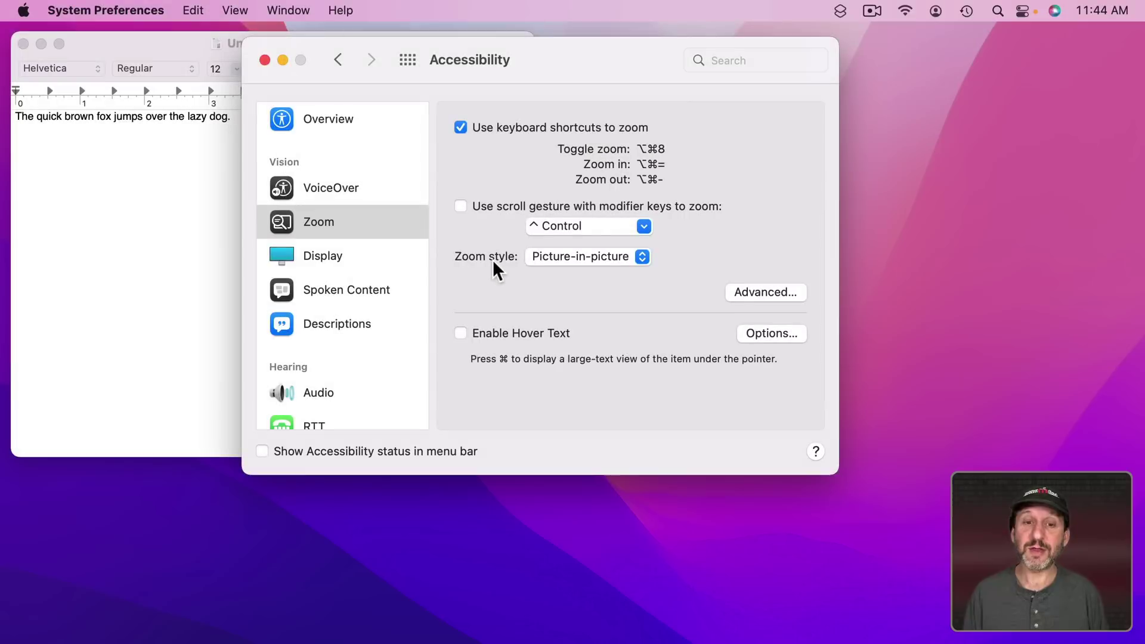
left_click(580, 260)
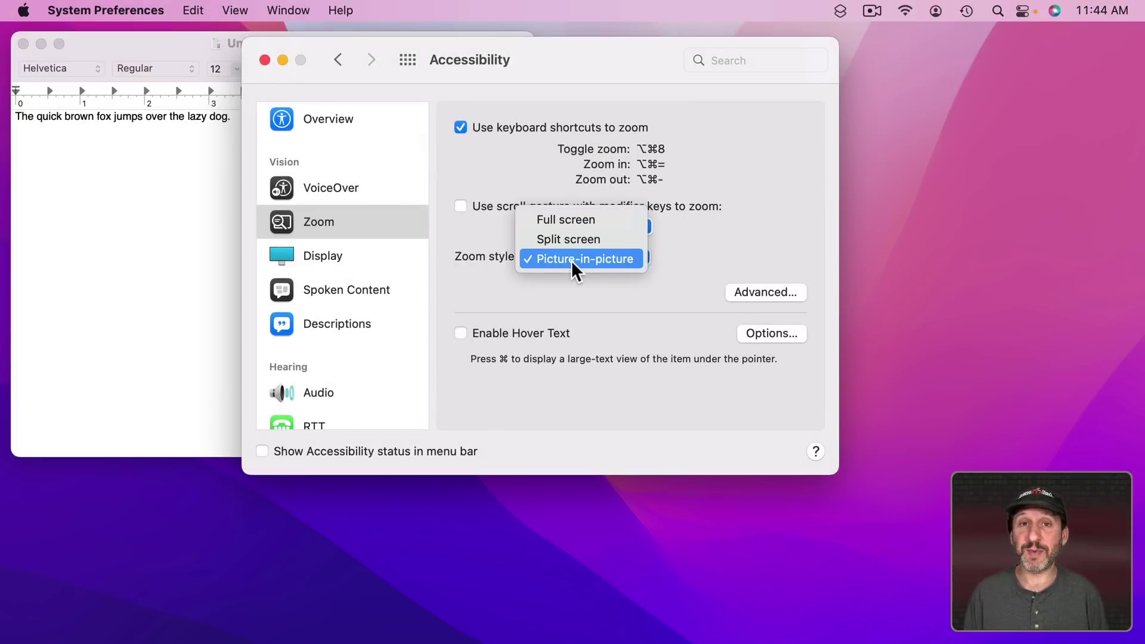
left_click(575, 292)
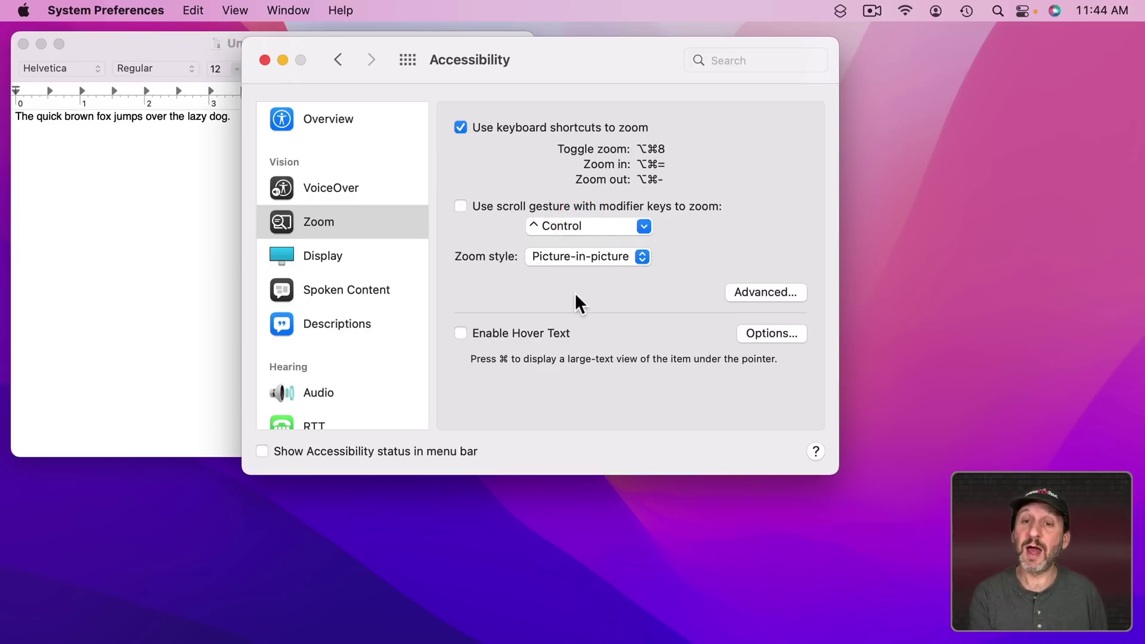
Toggle the picture-in-picture zoom lens on and back off with Option-Command-8
key("alt+super+8")
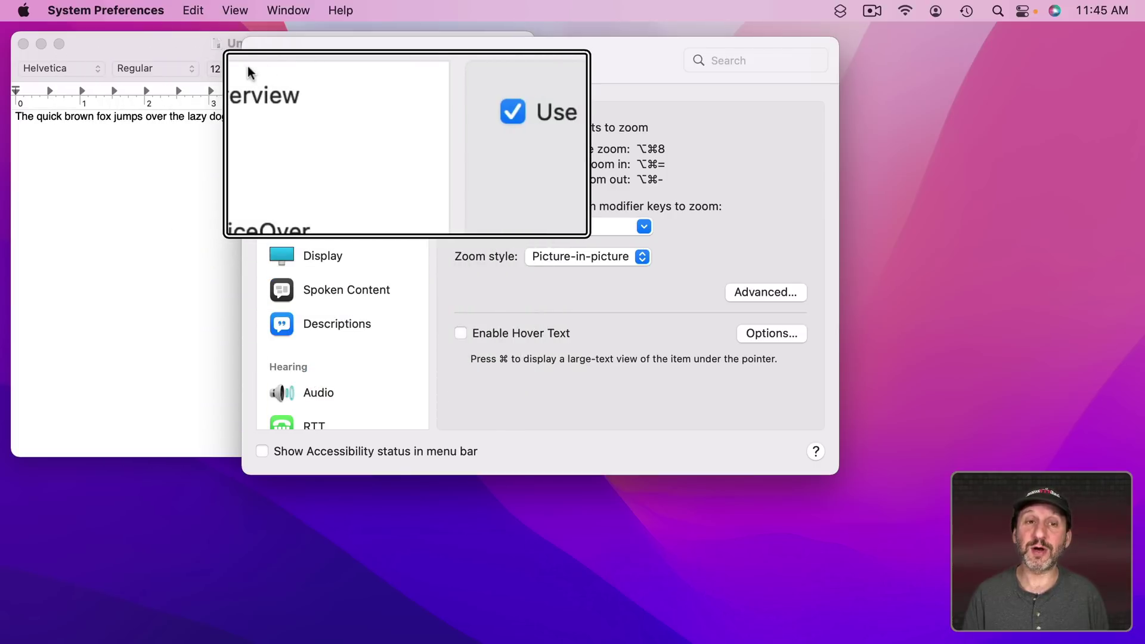
key("alt+super+8")
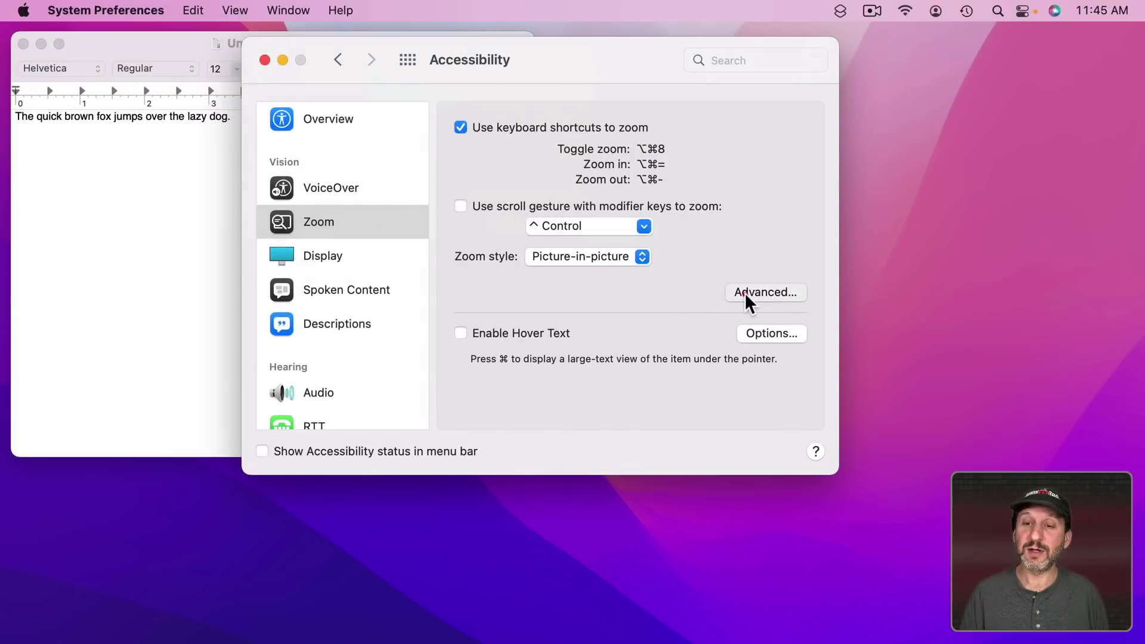
In the Advanced zoom options, pick Continuously with pointer and preview the lens zoomed in and out
left_click(745, 293)
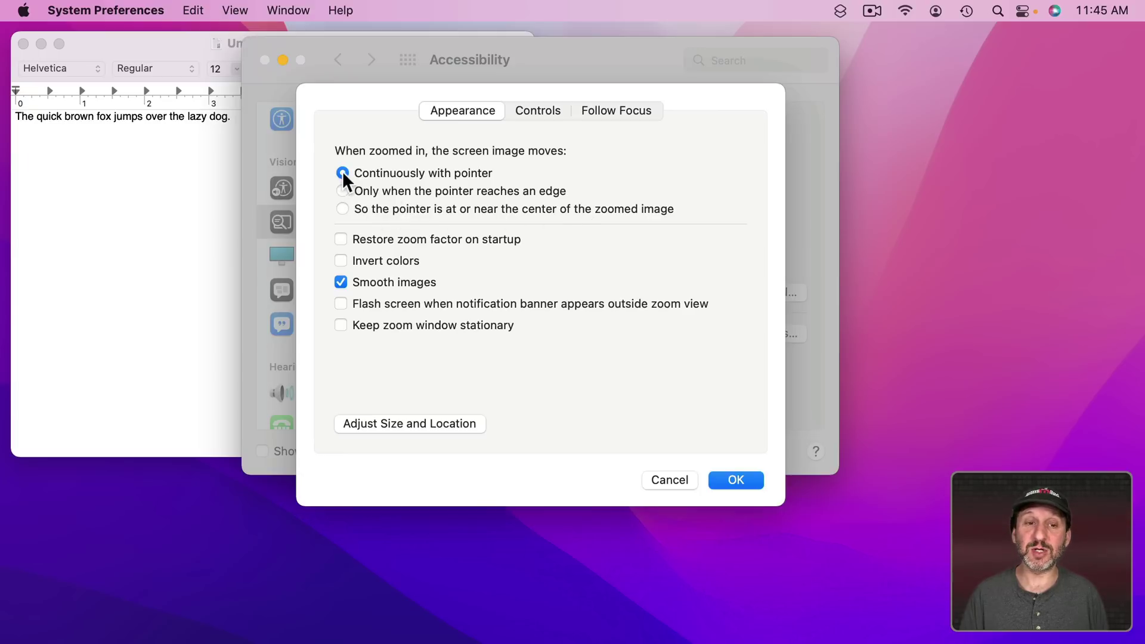
key("alt+super+8")
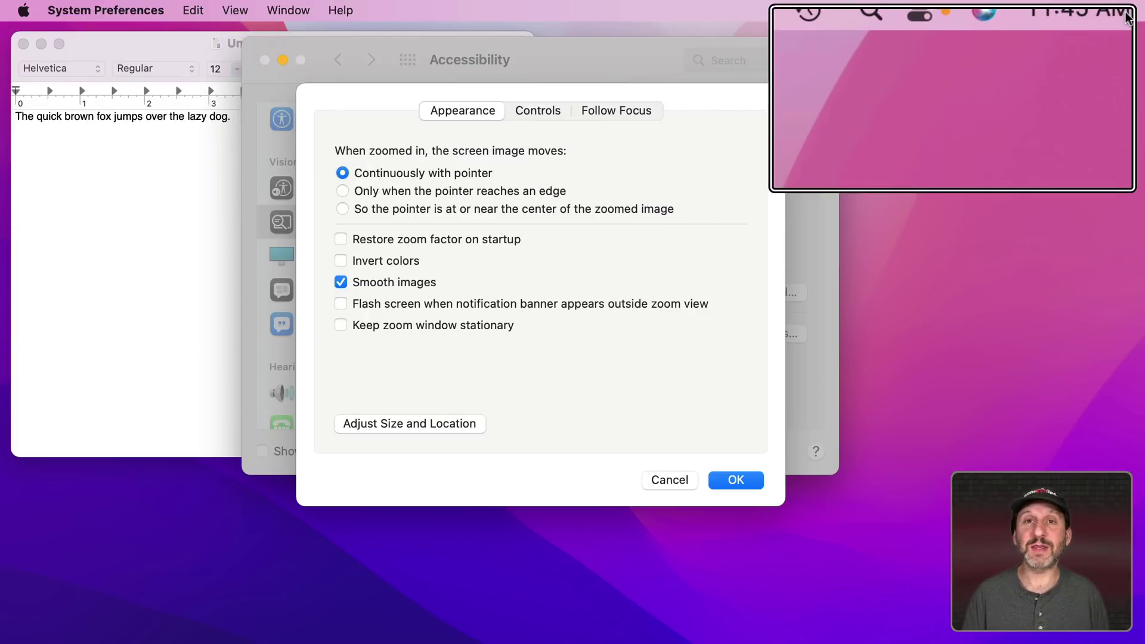
left_click(343, 208)
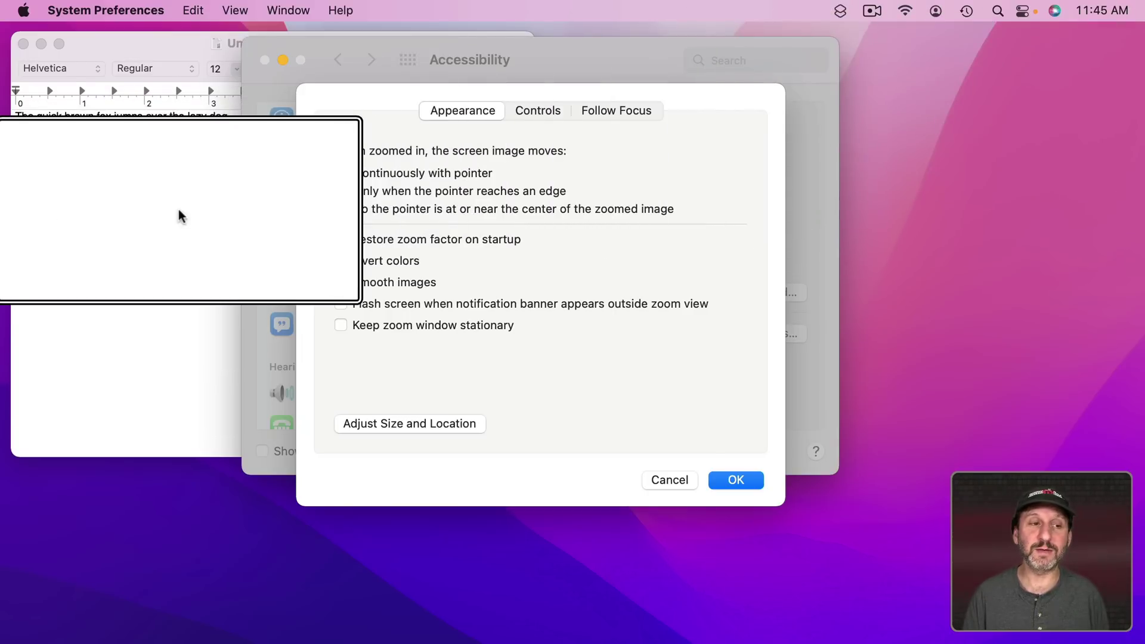
key("alt+super+8")
key("alt+super+8")
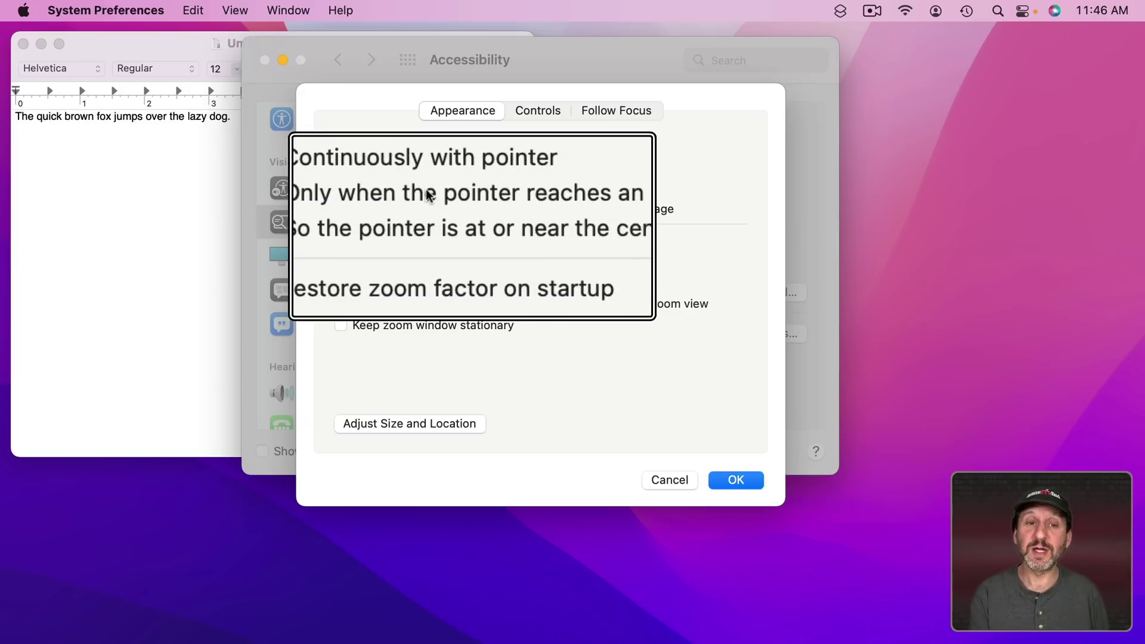
key("alt+super+equal")
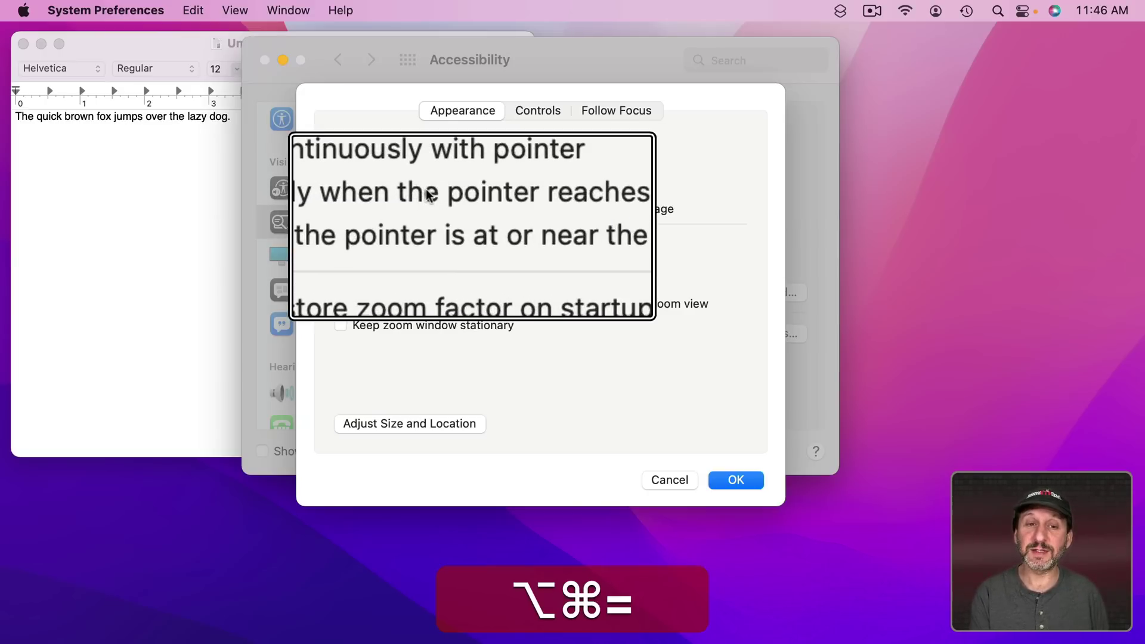
key("alt+super+minus")
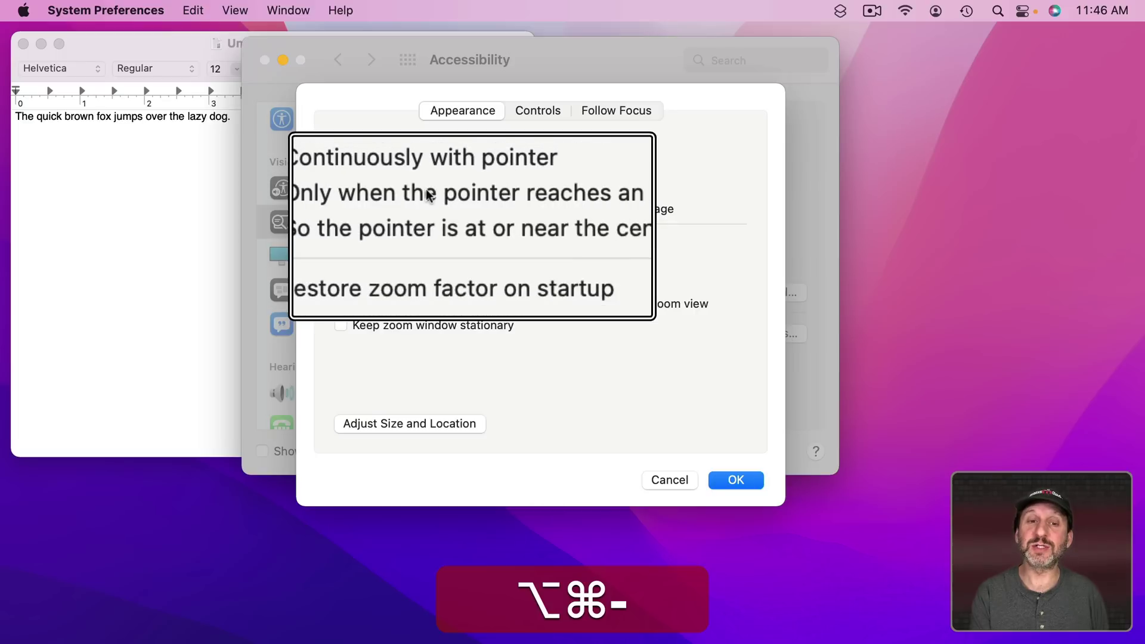
key("alt+super+minus")
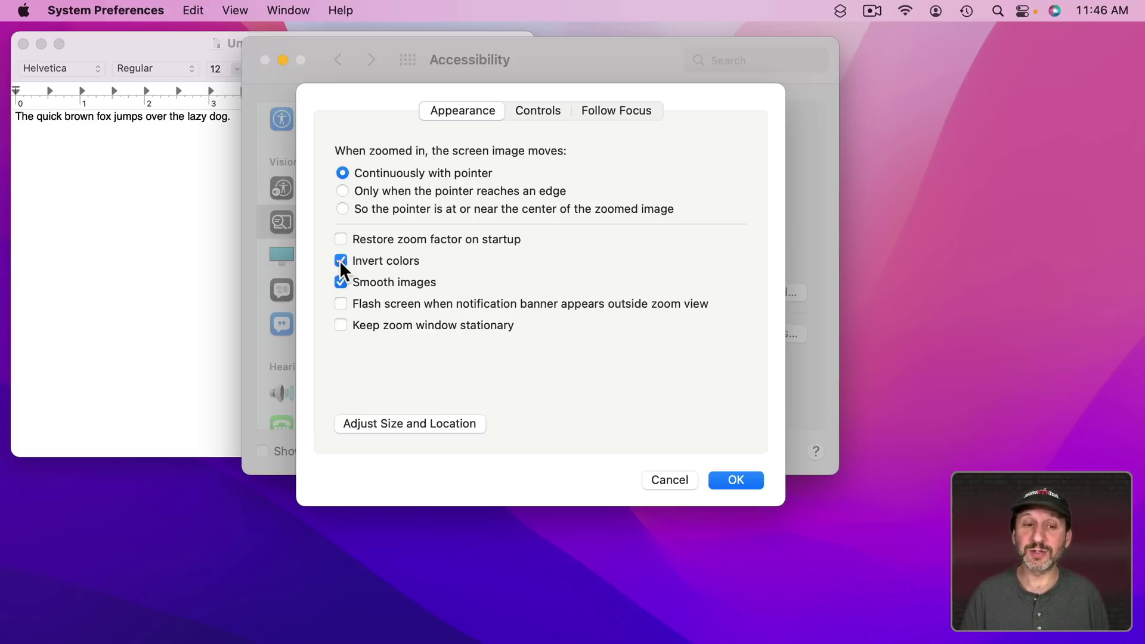
Uncheck Invert colors, compare the magnified view with Smooth images off, then re-enable Smooth images
key("alt+super+8")
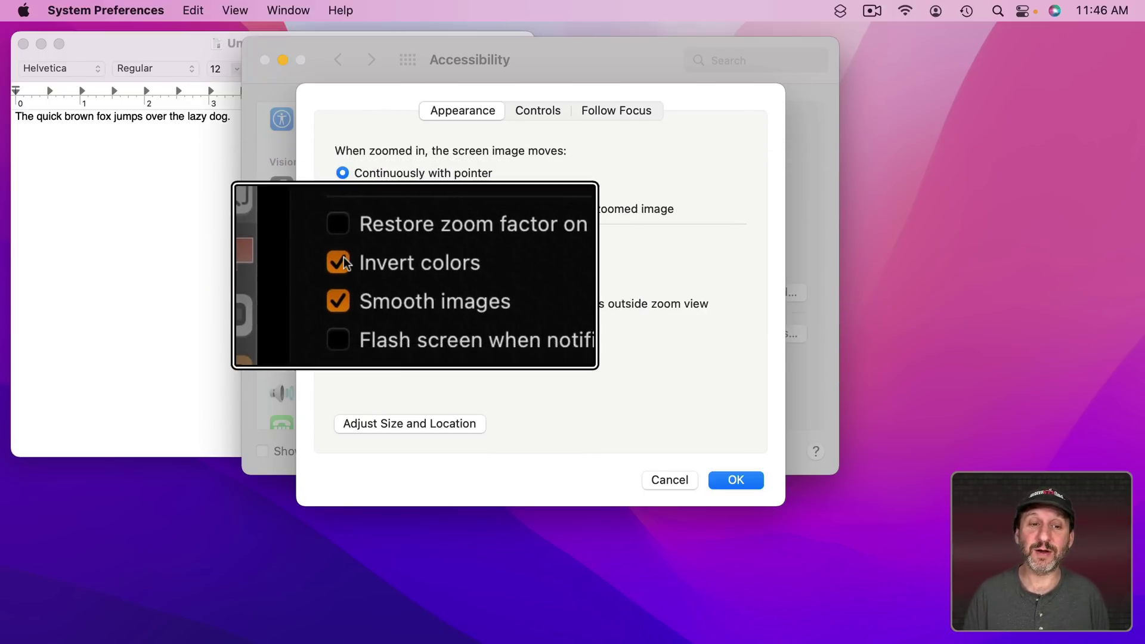
left_click(343, 261)
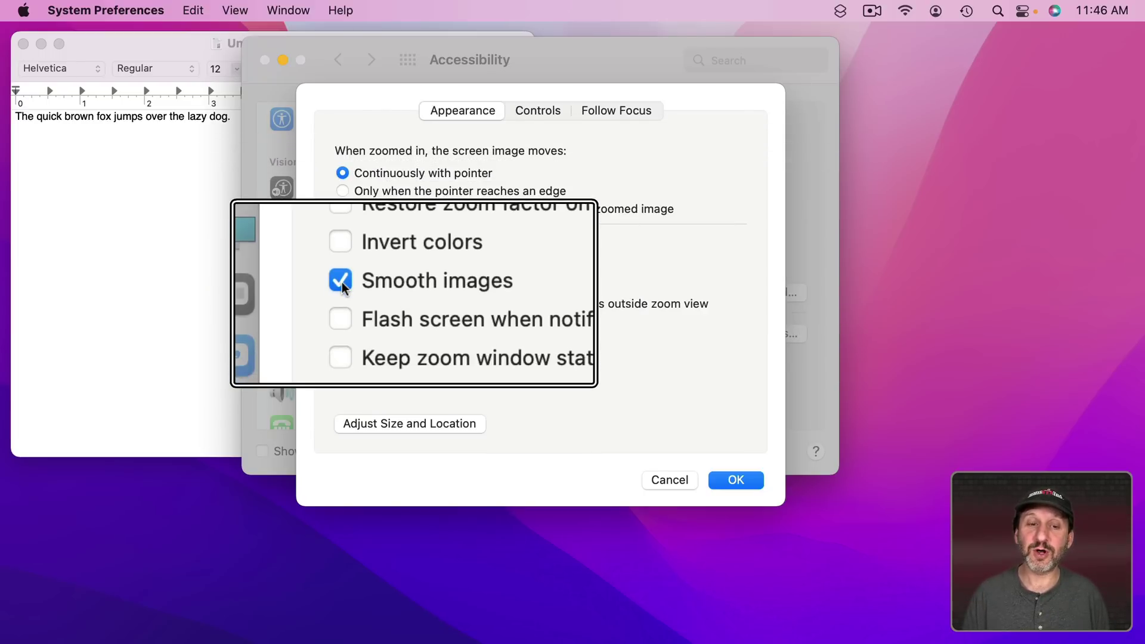
left_click(342, 282)
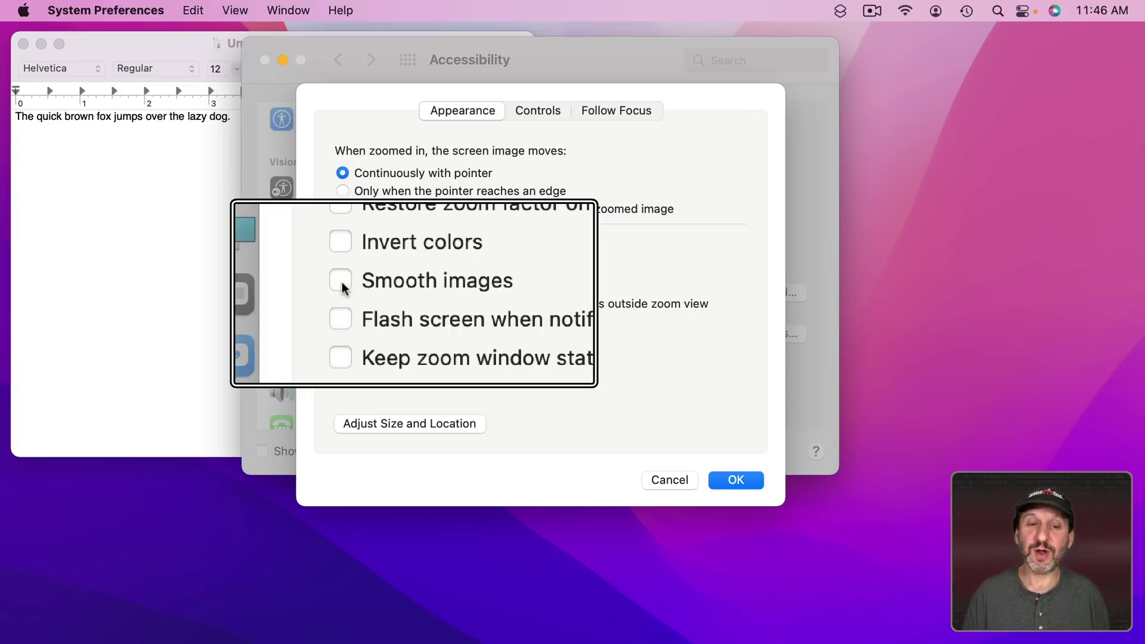
key("alt+super+equal")
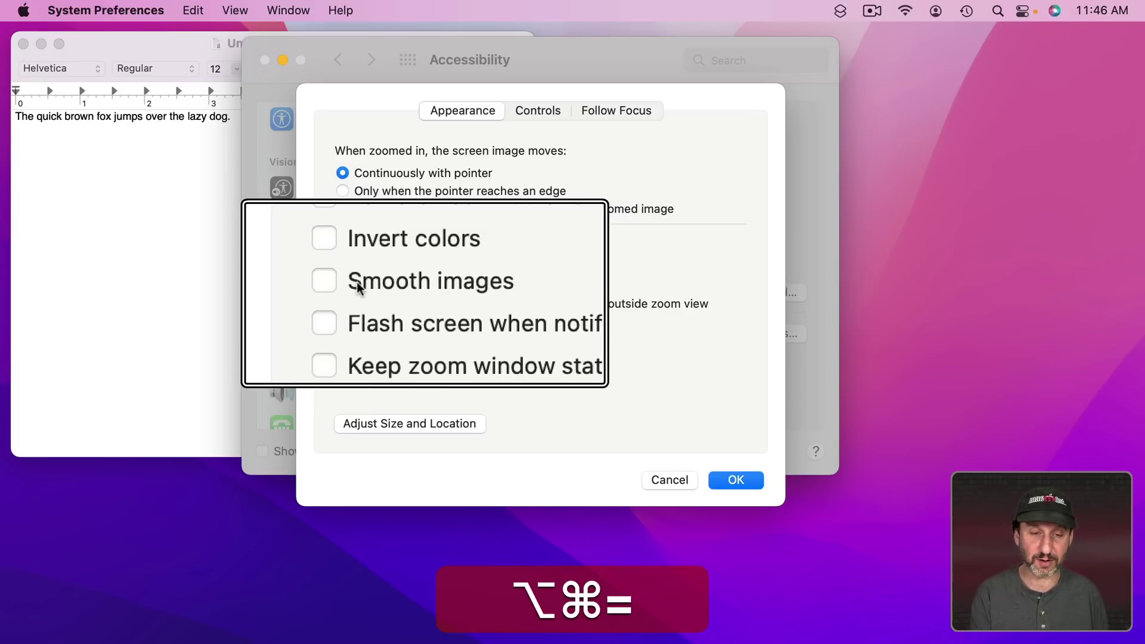
key("alt+super+equal")
key("alt+super+equal")
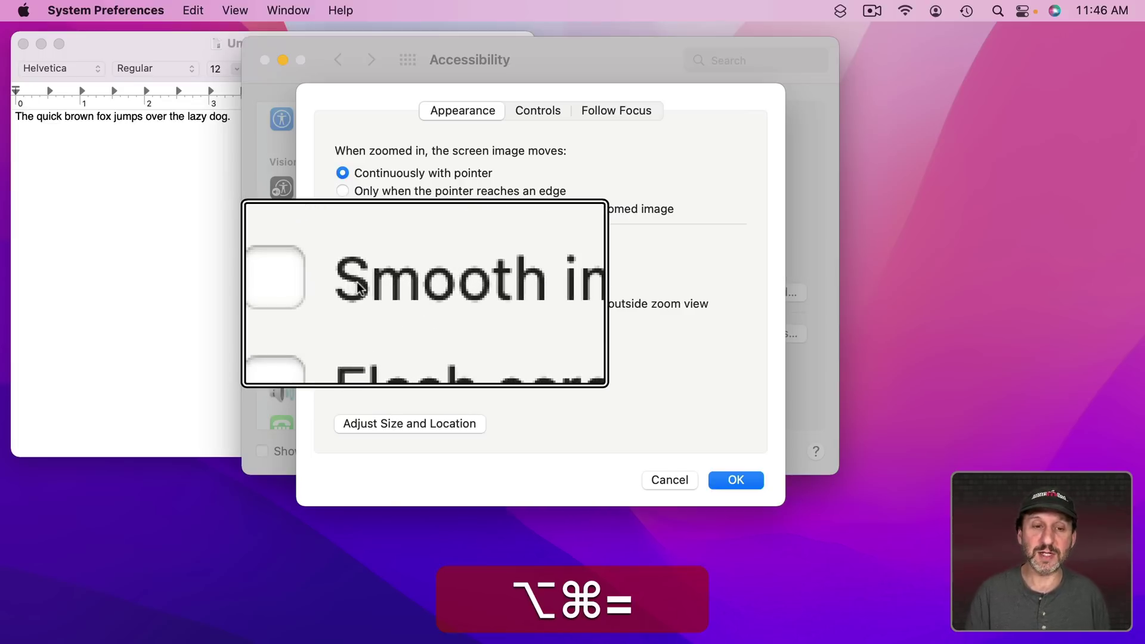
left_click(341, 283)
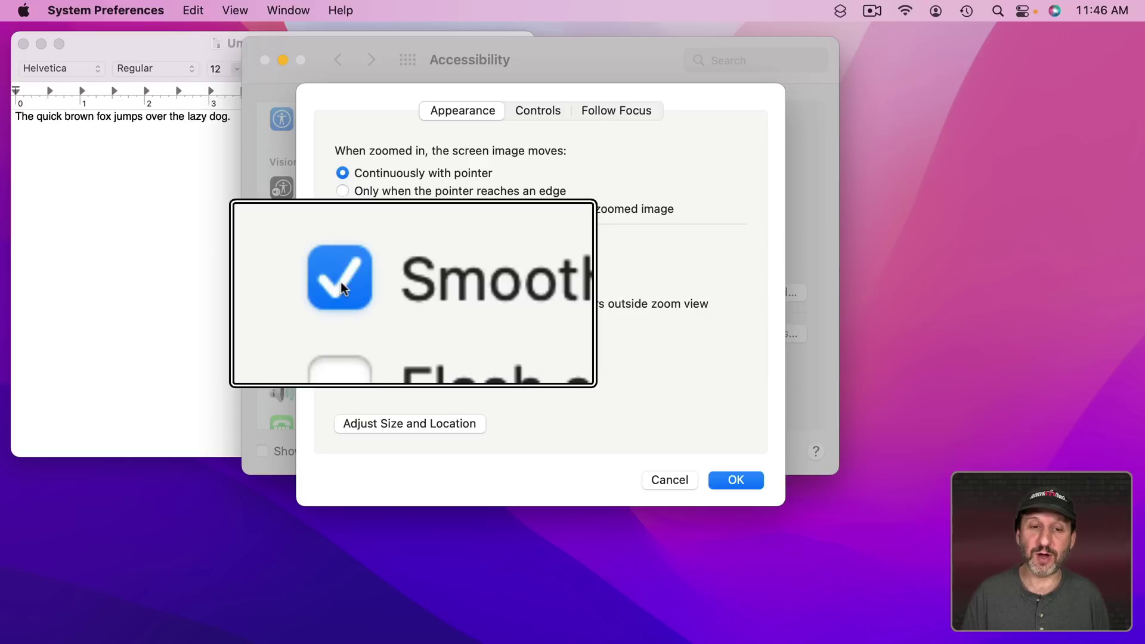
key("alt+super+8")
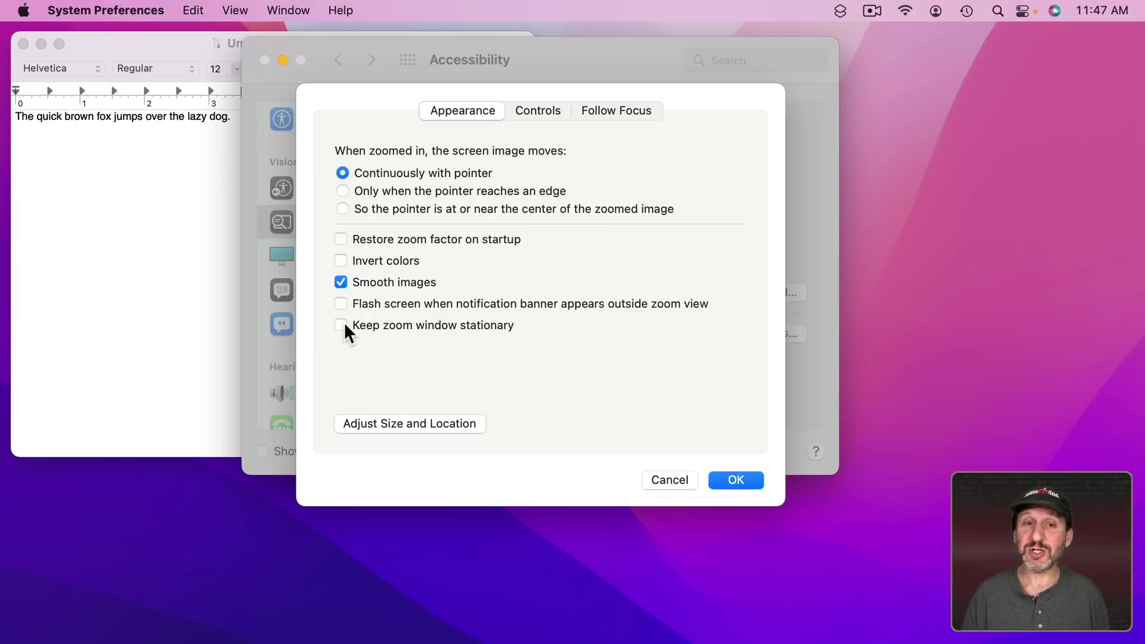
Turn on the stationary zoom window, move it to the screen's top-left and resize it
key("alt+super+8")
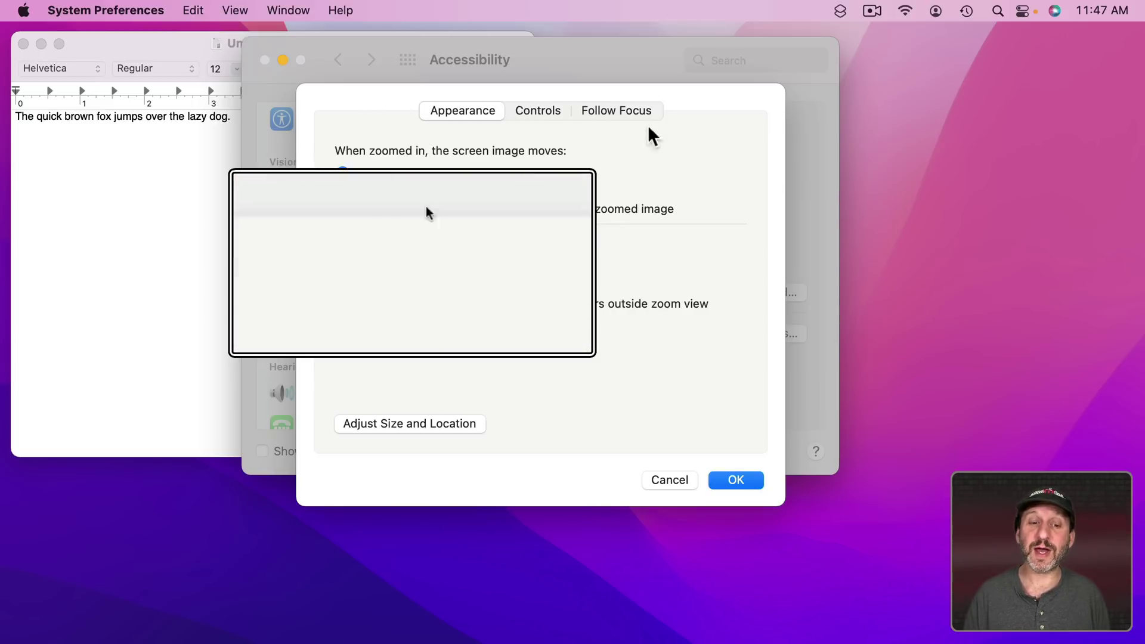
left_click(394, 421)
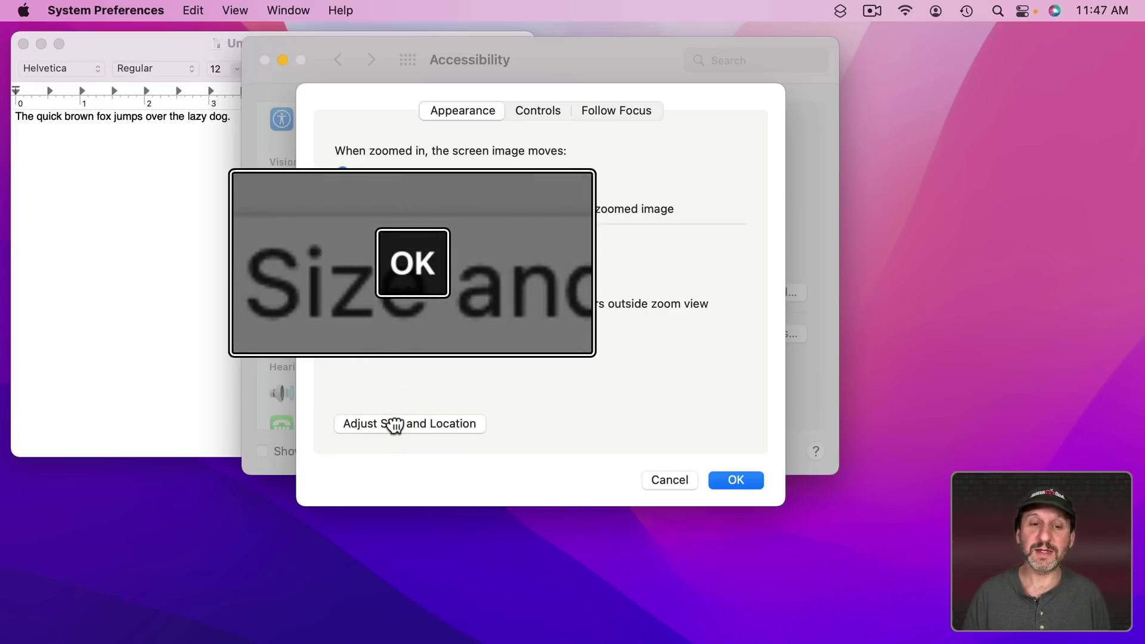
left_click_drag(413, 263, 190, 130)
left_click(191, 130)
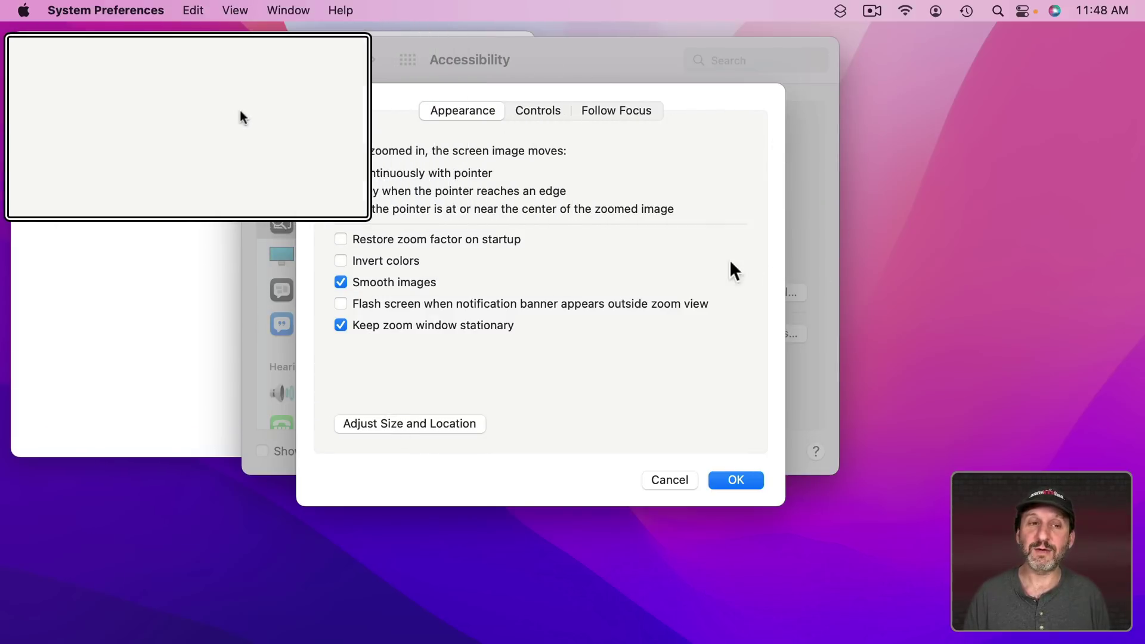
left_click(436, 424)
mouse_move(370, 127)
left_mouse_down()
mouse_move(317, 126)
mouse_move(364, 126)
left_mouse_up()
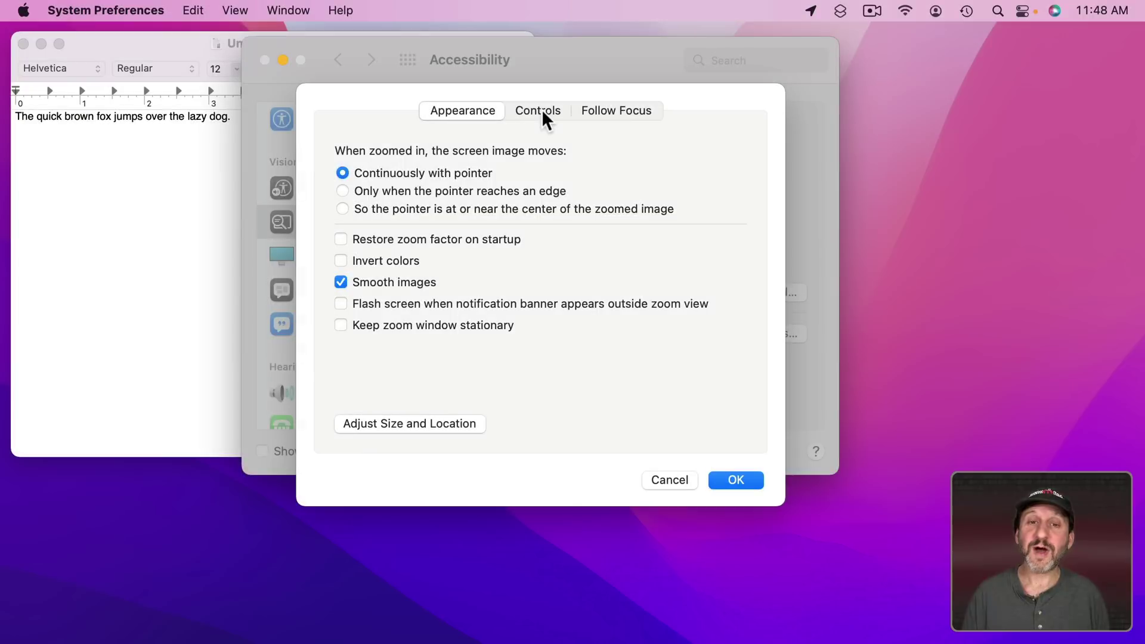
On the Controls tab, test detaching the zoom lens with Ctrl-Command, then uncheck the hold-to-detach option
left_click(543, 116)
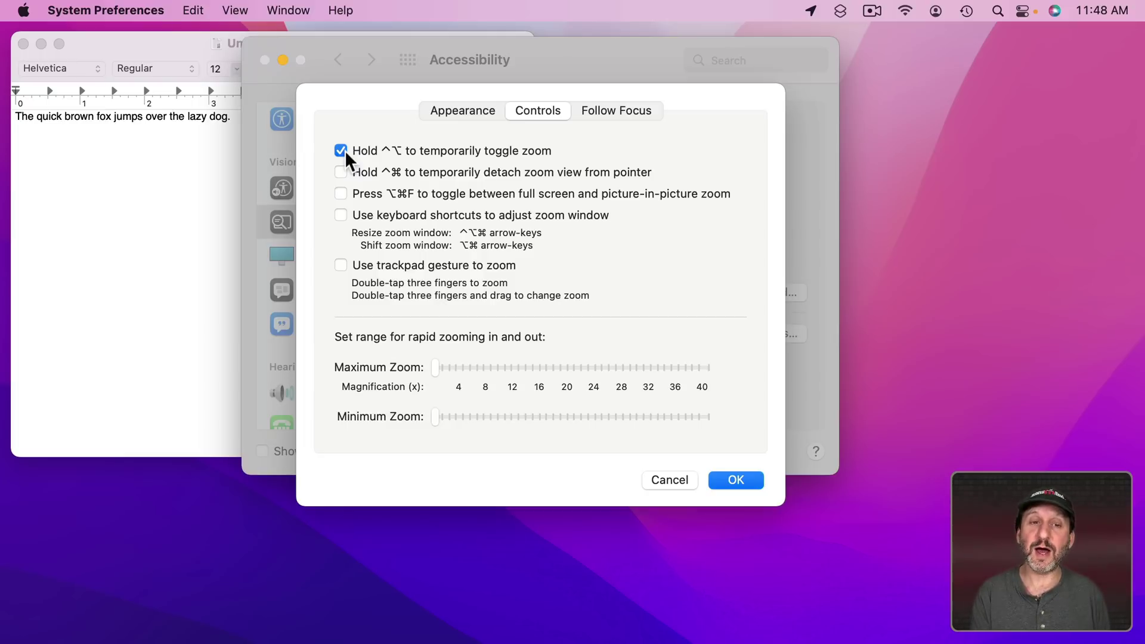
key("ctrl+alt")
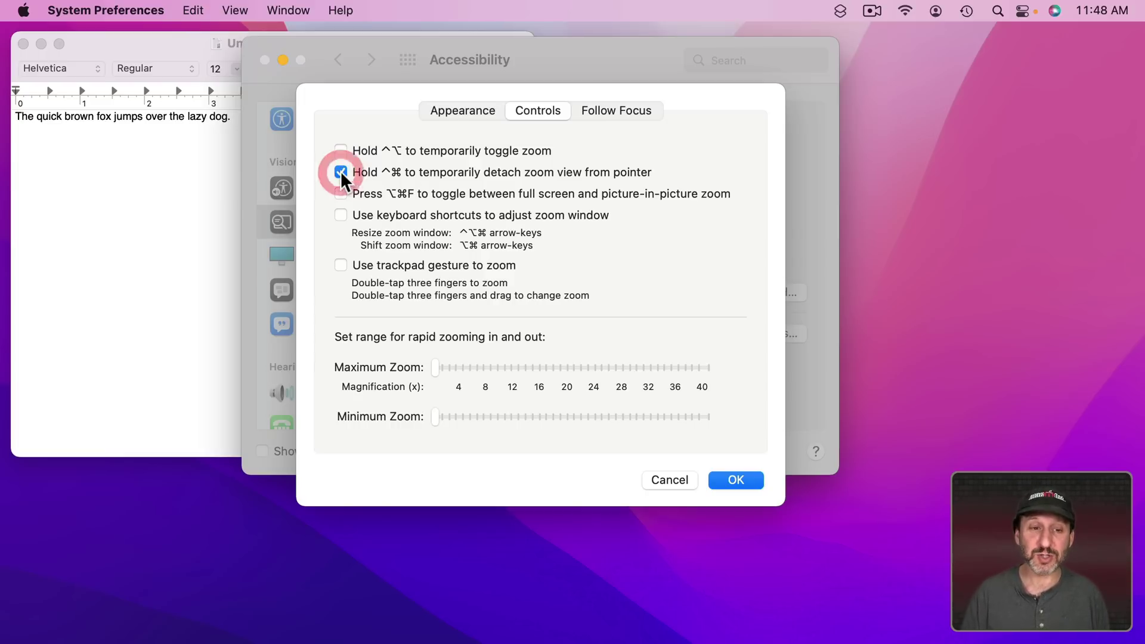
key("ctrl+super+8")
key("alt+super+8")
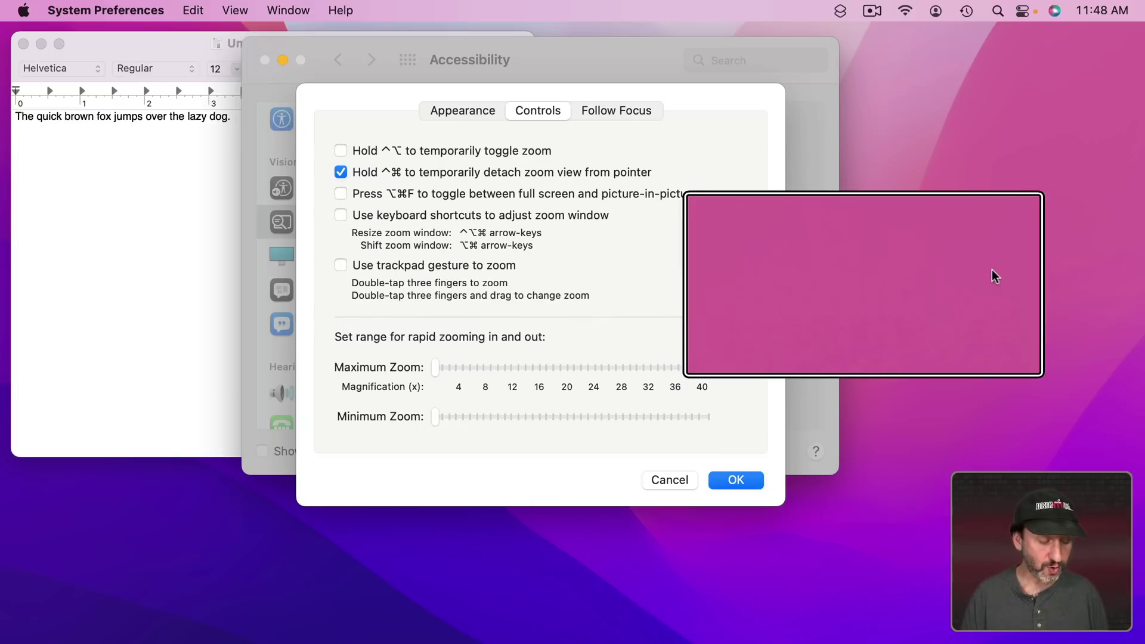
key("ctrl+super")
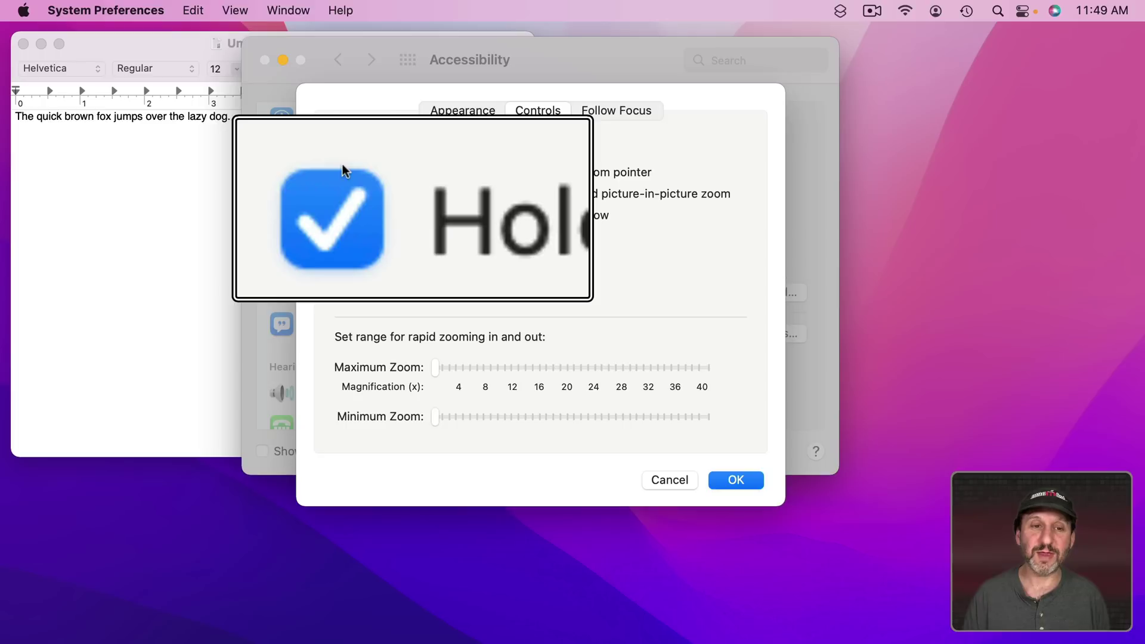
key("ctrl+super")
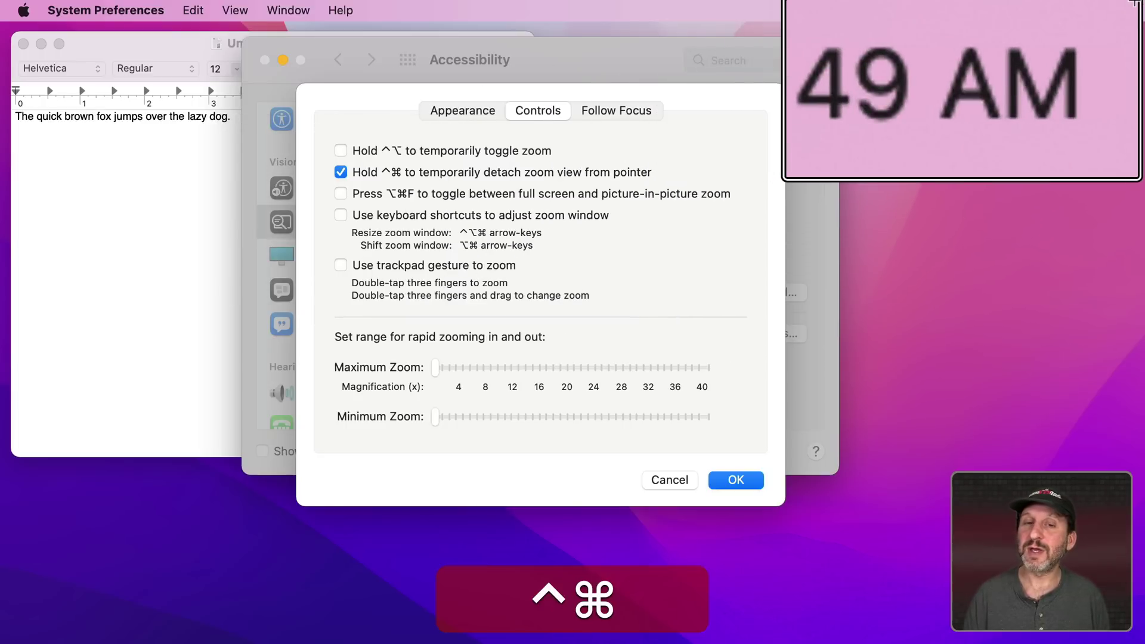
left_click(341, 170)
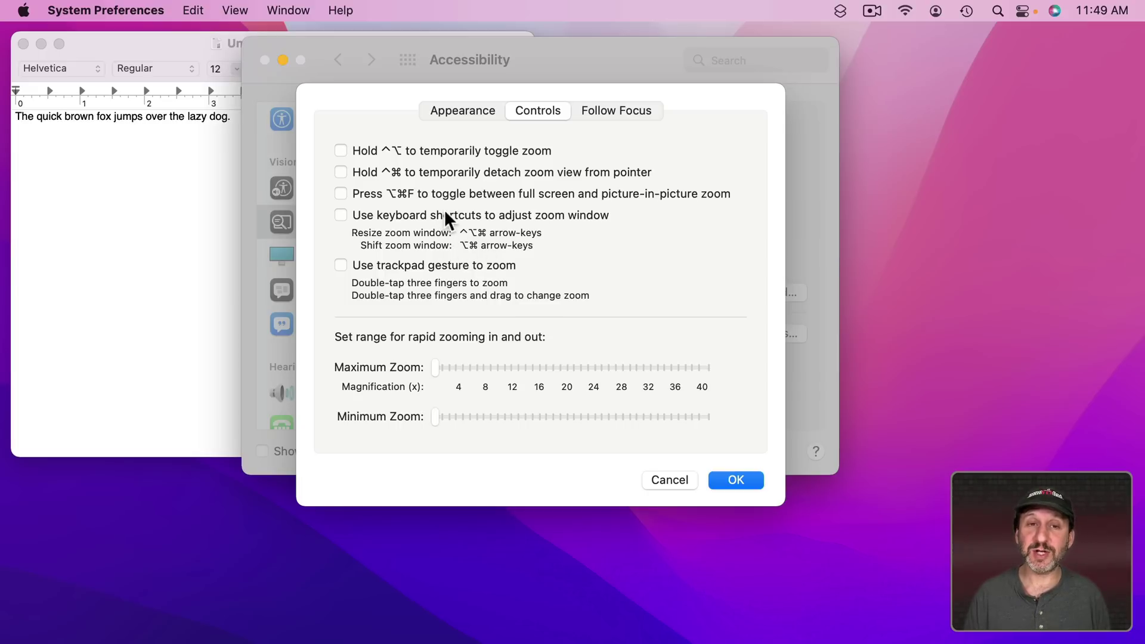
Try resizing the zoom window with the Ctrl-Option-Command arrow shortcuts, then turn zoom off
left_click(340, 215)
key("alt+super")
key("alt+super+8")
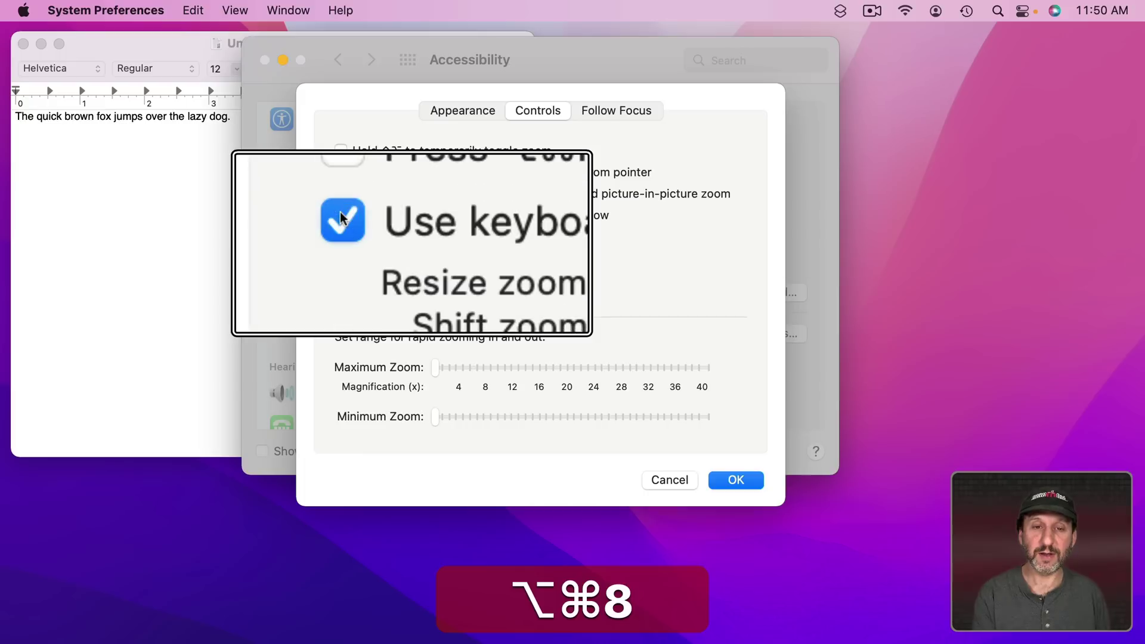
key("ctrl+alt+super+Right")
key("ctrl+alt+super+Right")
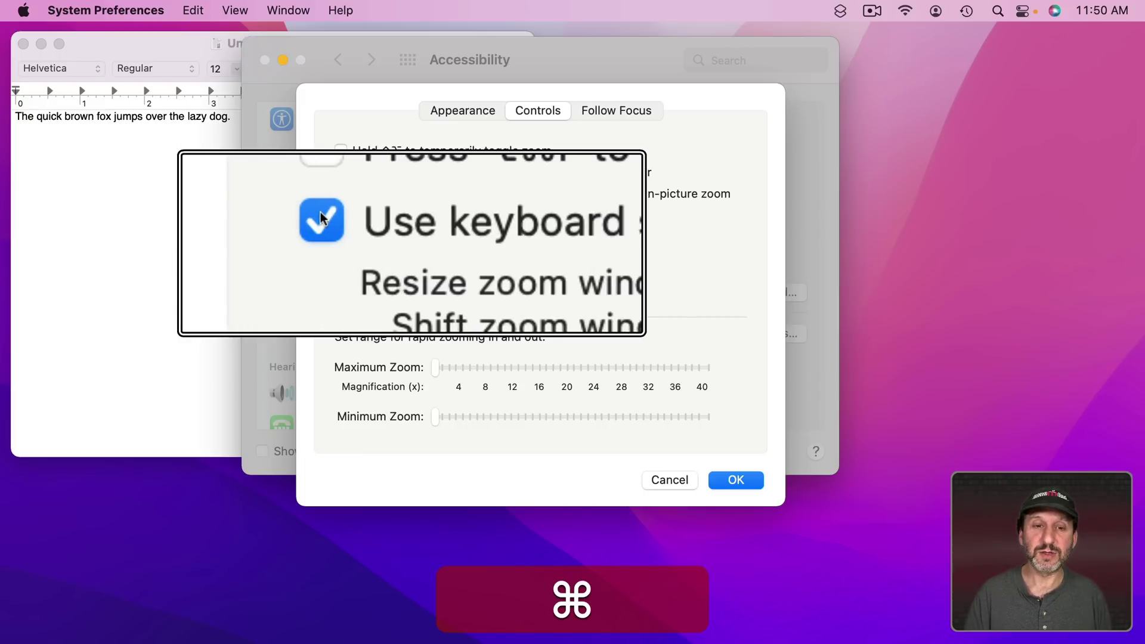
key("ctrl+alt+super+Left")
key("ctrl+alt+super+Left")
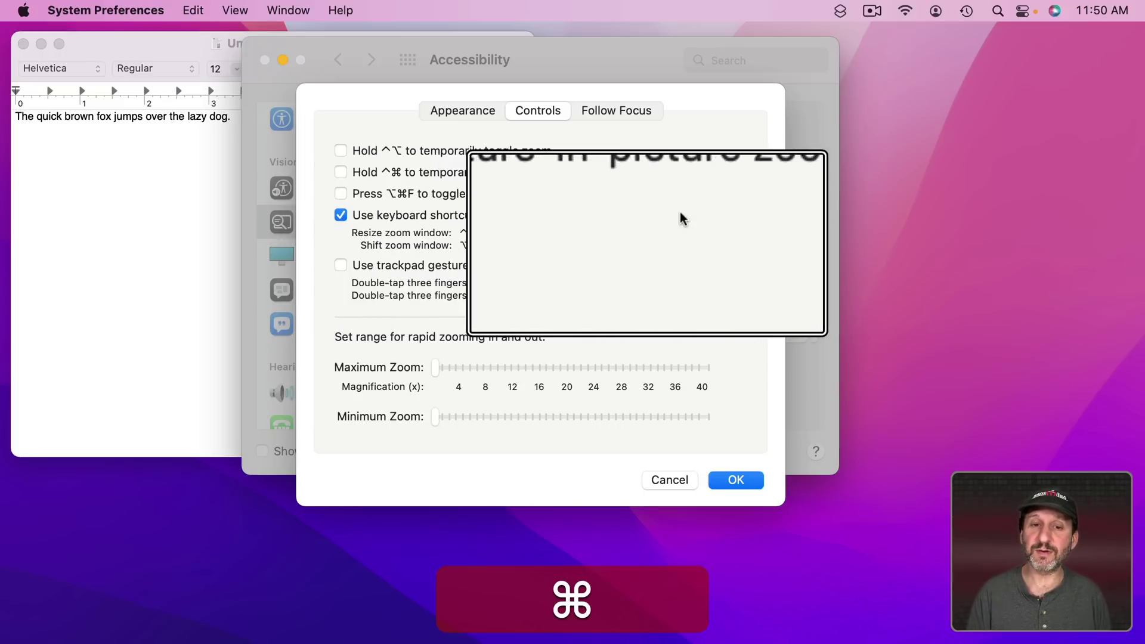
key("alt+super+8")
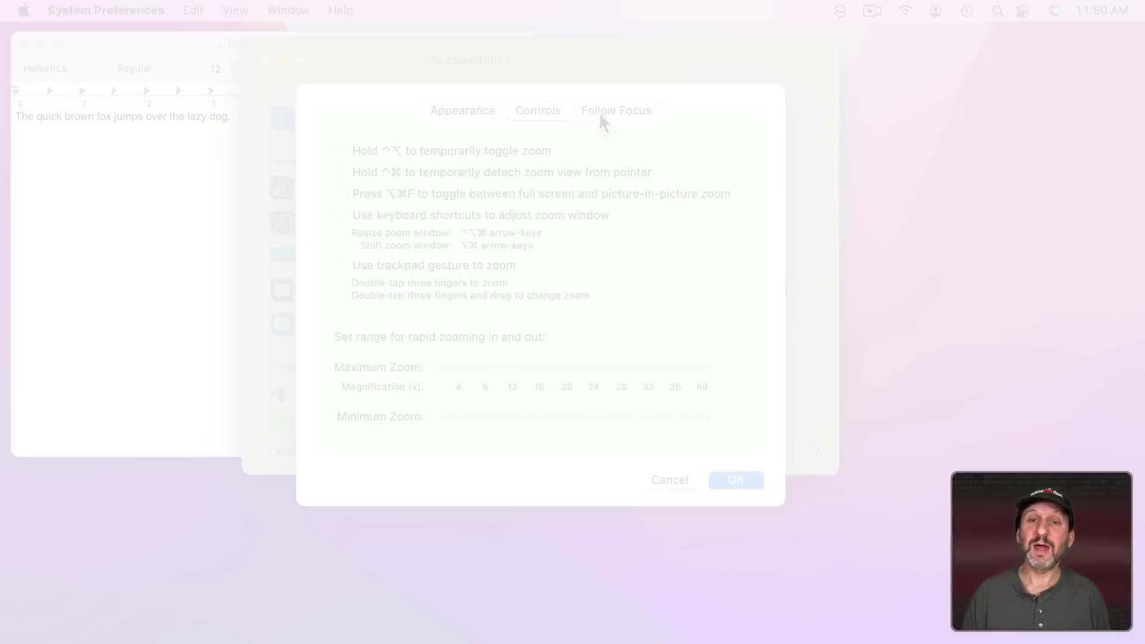
Set Follow keyboard focus to Always on the Follow Focus tab and turn zoom on
left_click(599, 112)
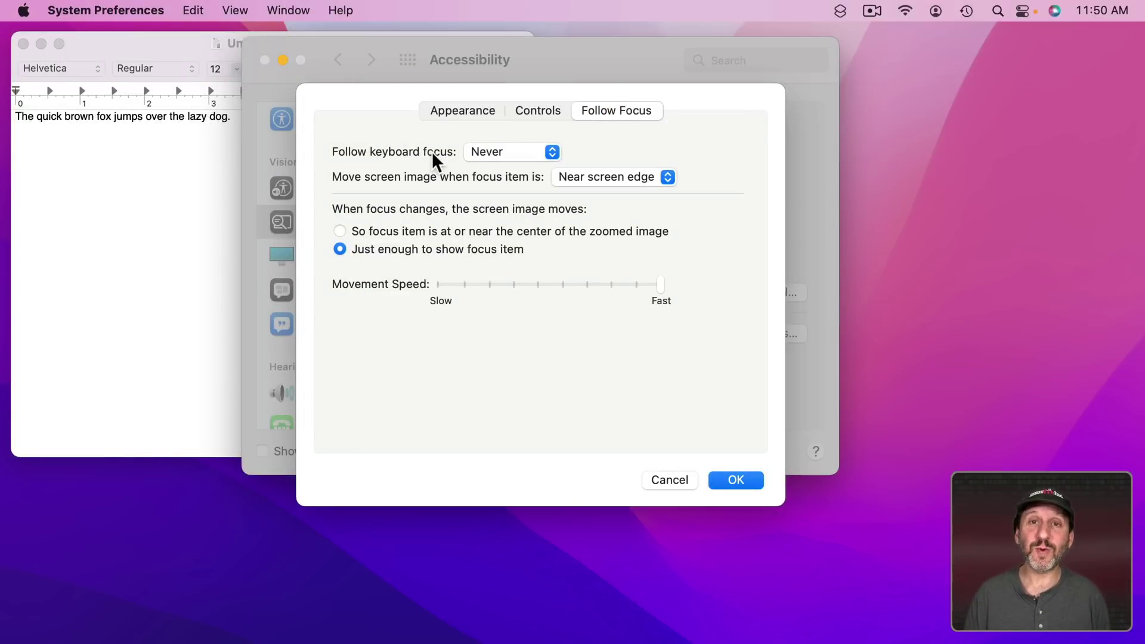
left_click(474, 150)
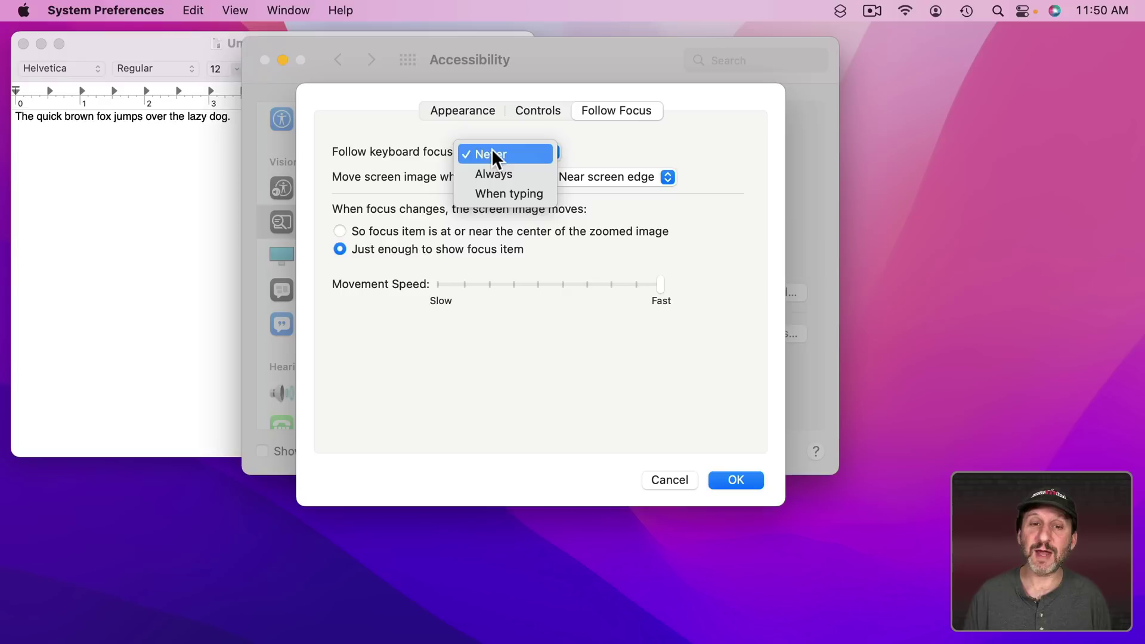
left_click(496, 173)
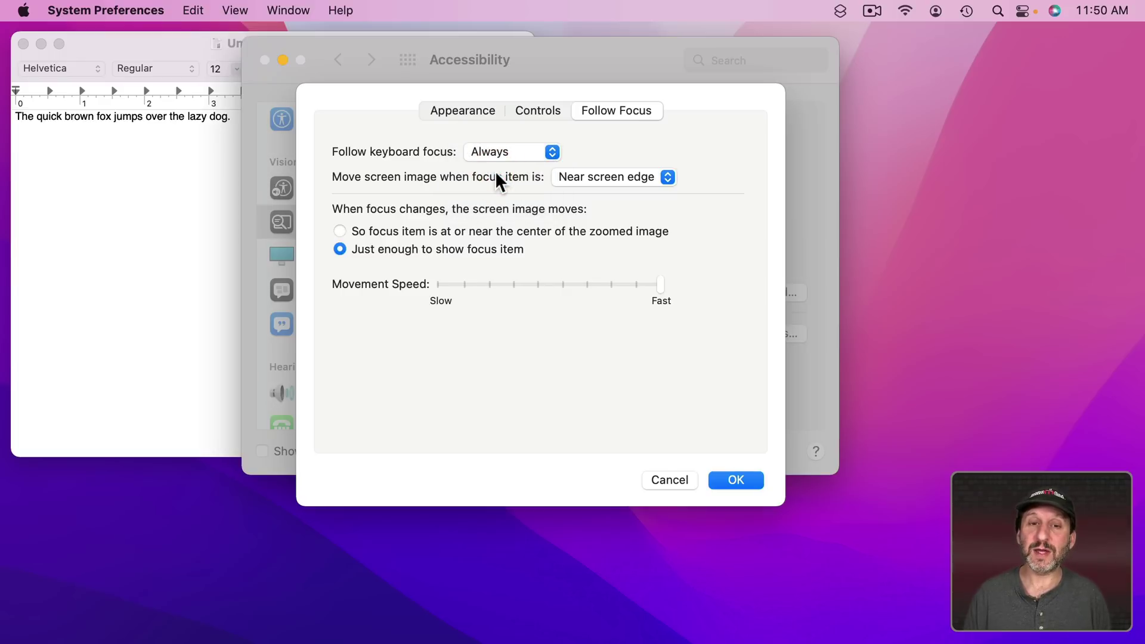
key("alt+super+8")
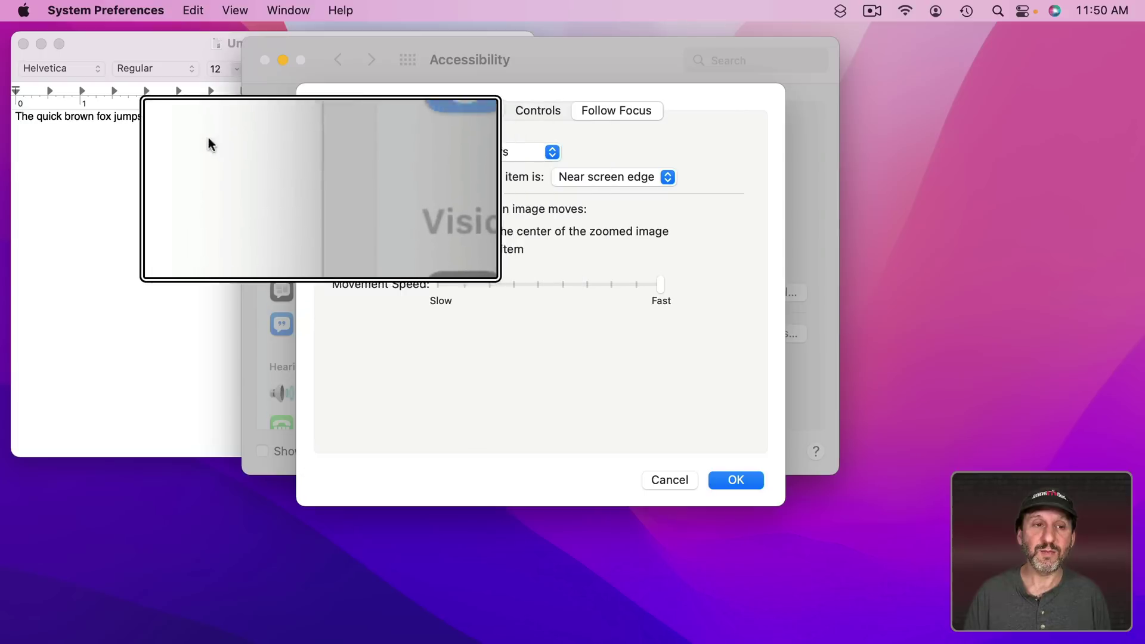
Type test letters 'sfgjfsd' in TextEdit, delete them, and turn zoom off
left_click(167, 139)
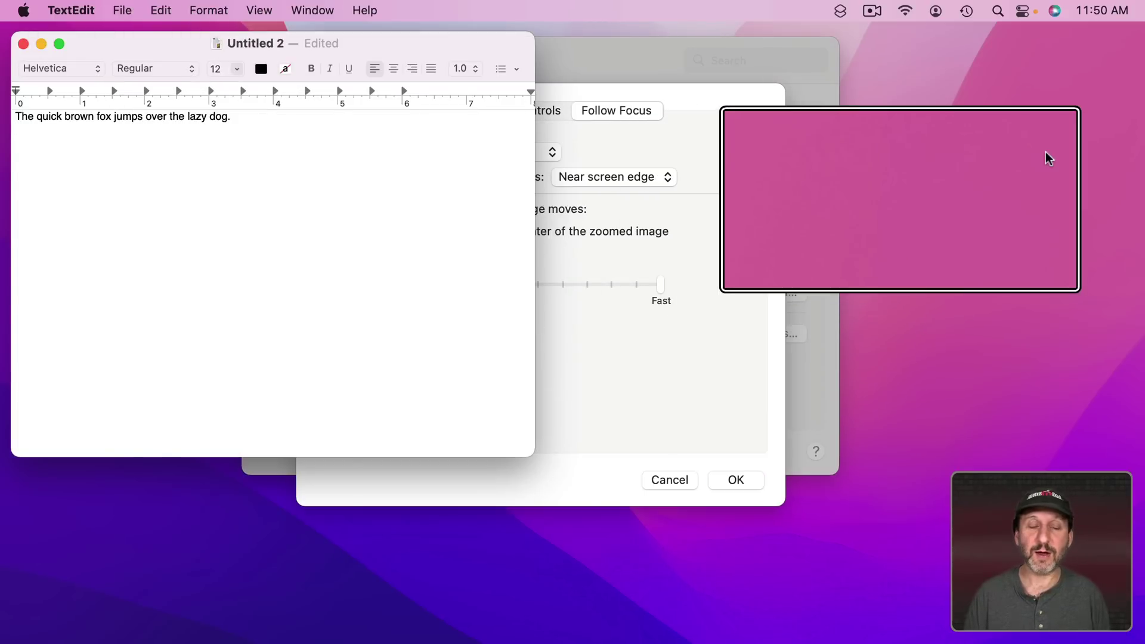
type("sfg")
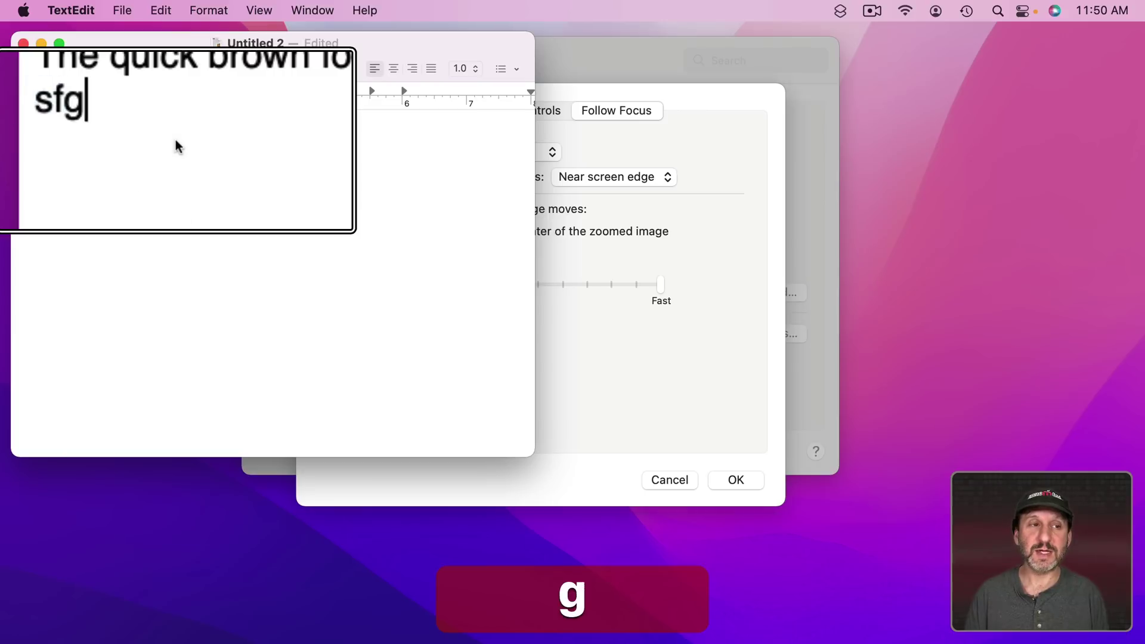
type("jfsd")
key("BackSpace")
key("BackSpace")
key("BackSpace")
key("BackSpace")
key("BackSpace")
key("BackSpace")
key("BackSpace")
key("alt+super+BackSpace")
key("alt+super+8")
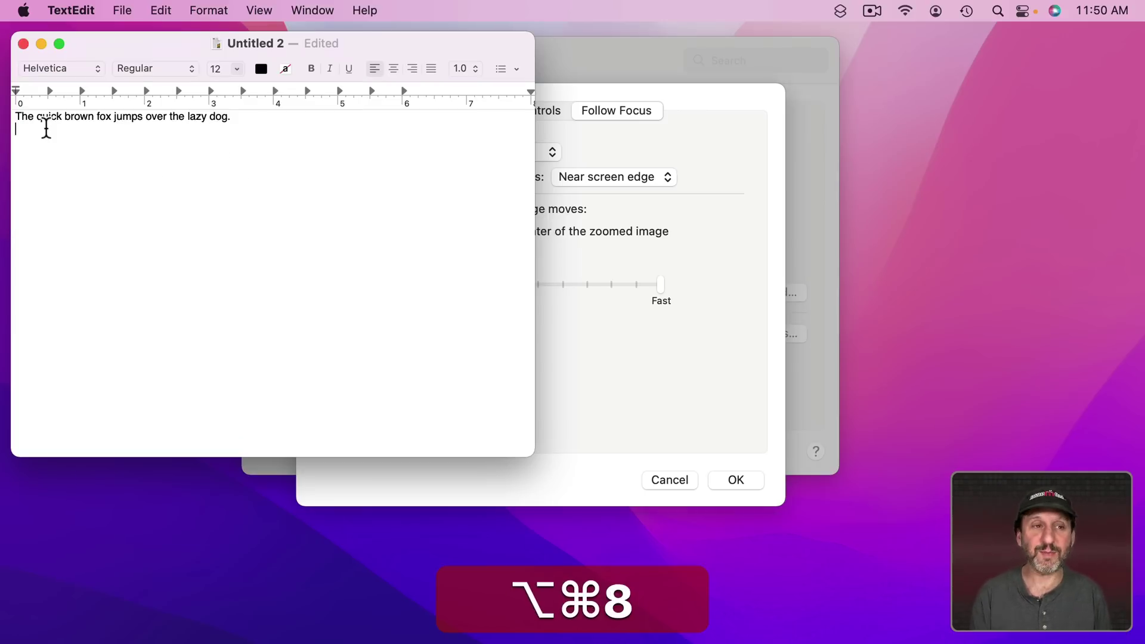
Set Follow keyboard focus back to Never and keep Near screen edge as the screen-image movement trigger
left_click(655, 126)
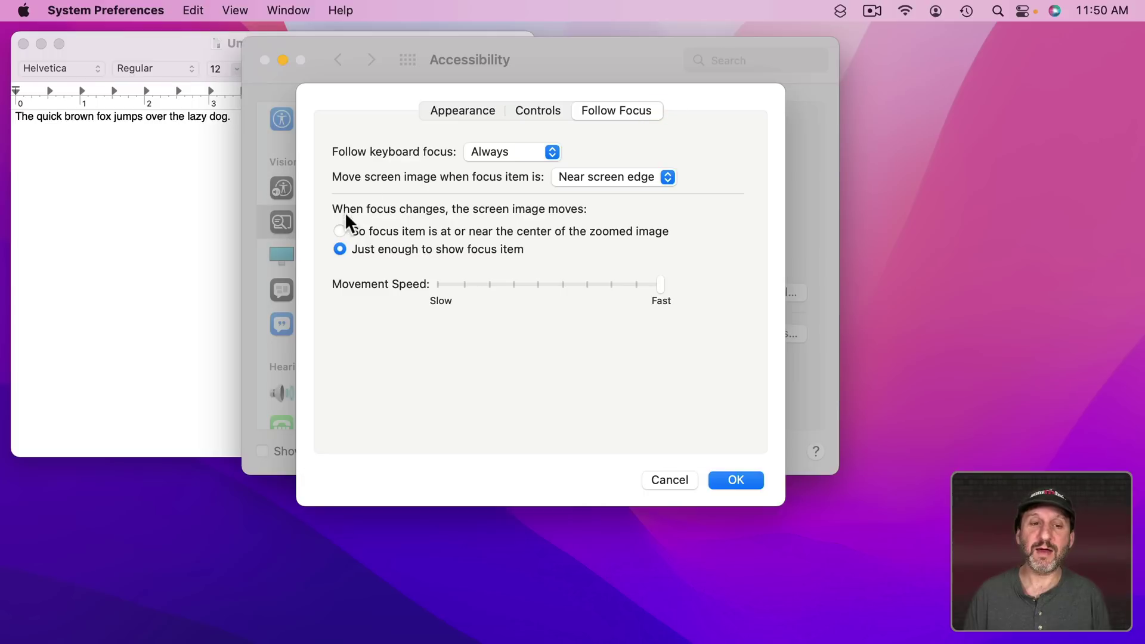
left_click(497, 152)
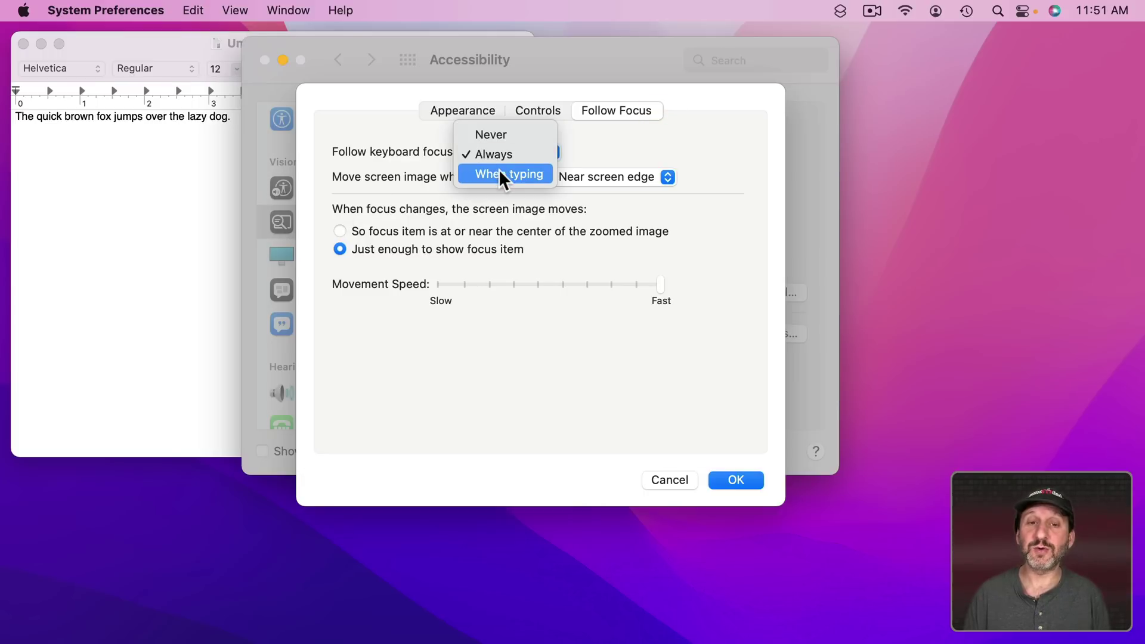
left_click(493, 134)
left_click(612, 177)
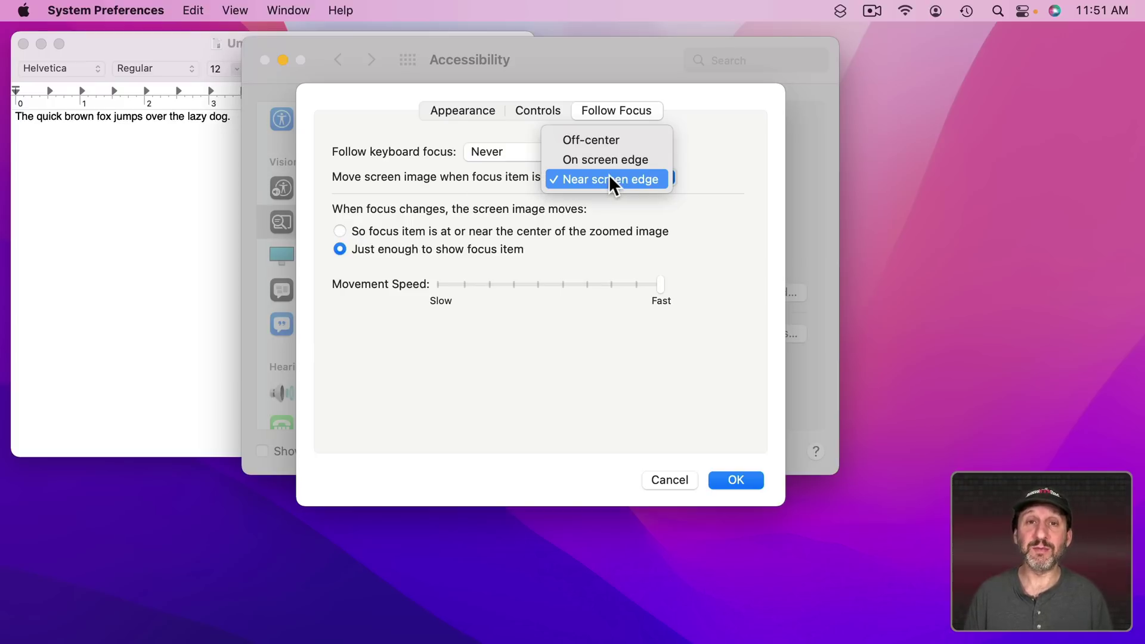
left_click(400, 218)
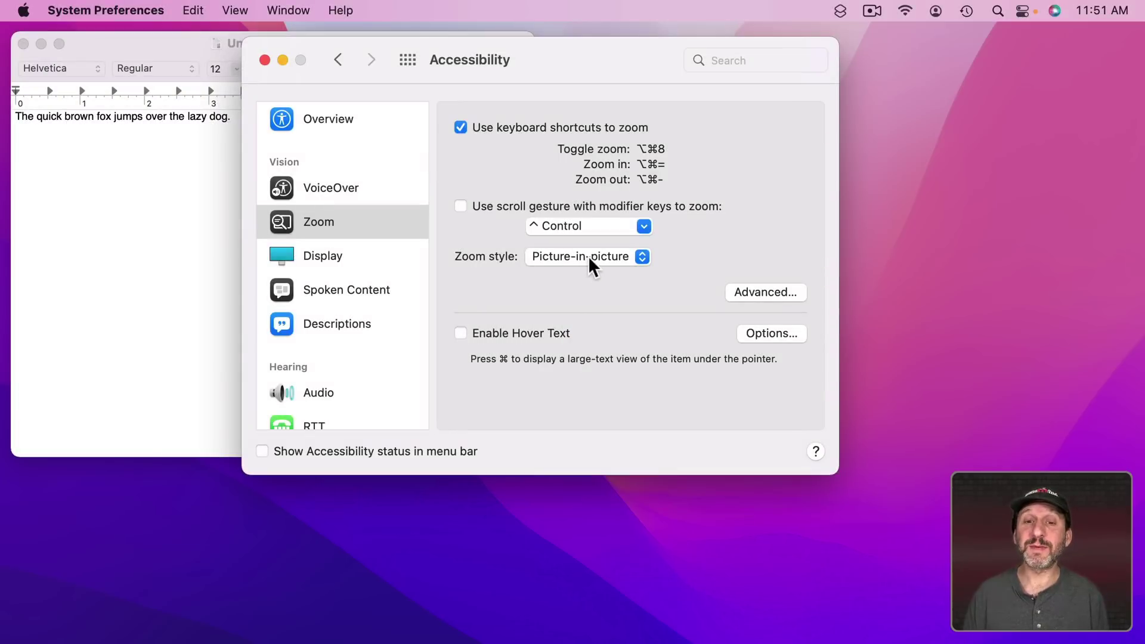
Set the Zoom style to Split screen and turn zoom on with ⌥⌘8
left_click(588, 256)
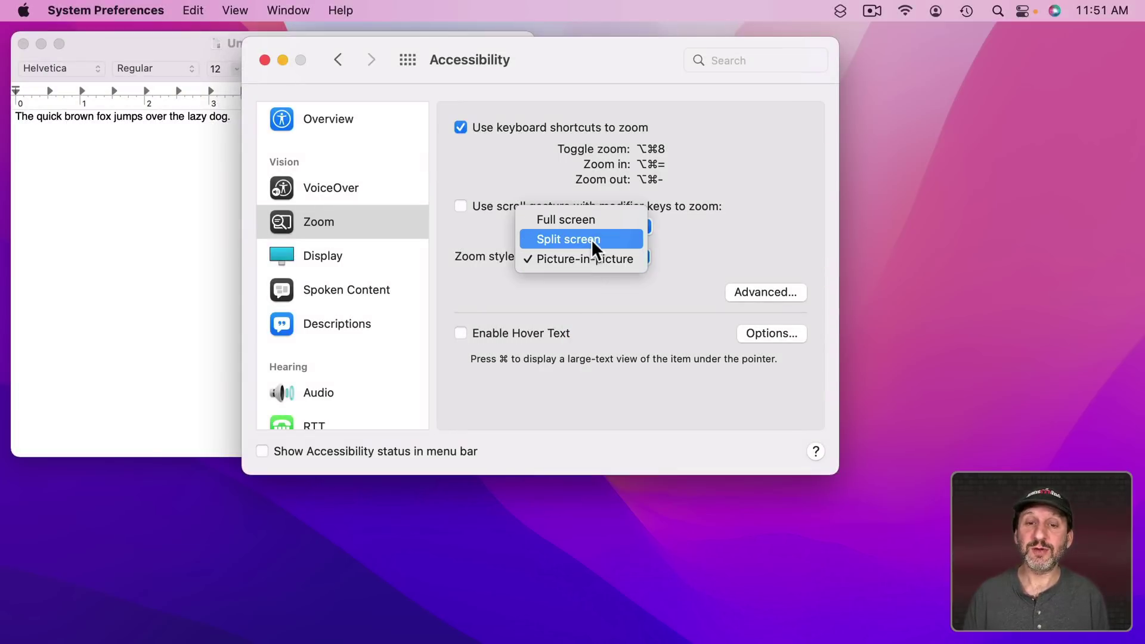
left_click(592, 239)
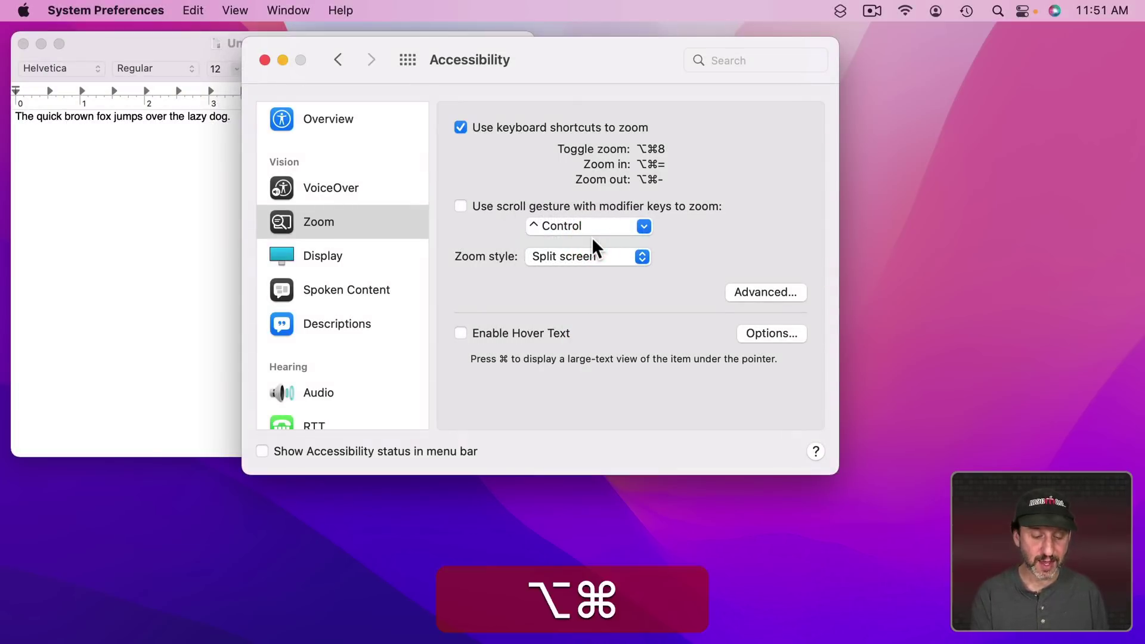
key("alt+super+8")
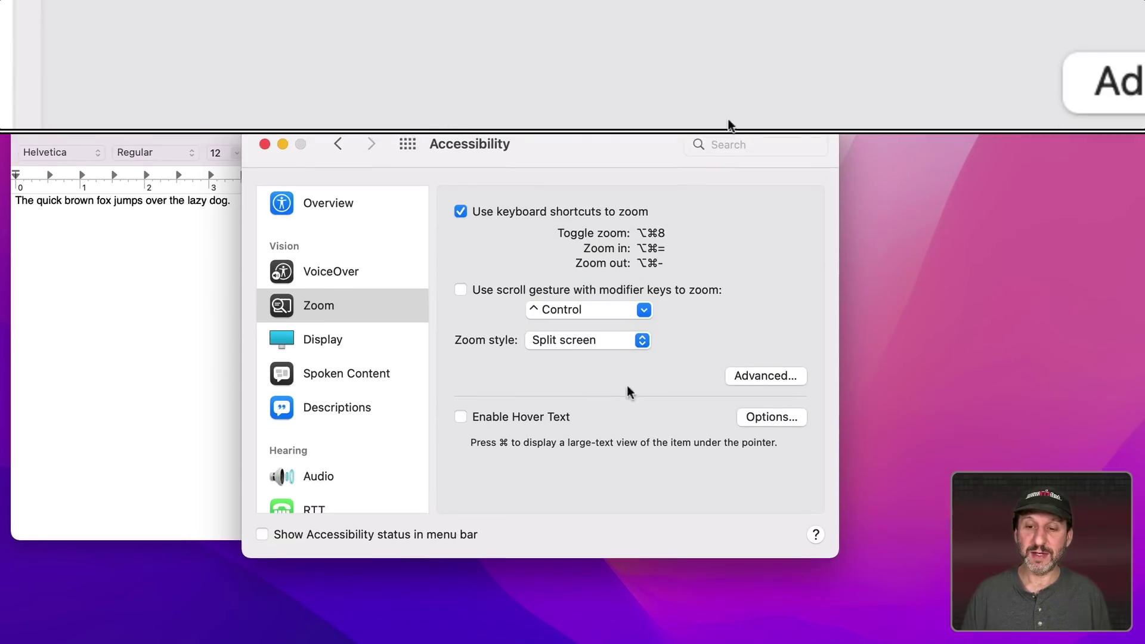
Resize the split-screen zoom pane's height in the Advanced options, then switch zoom off
left_click(741, 385)
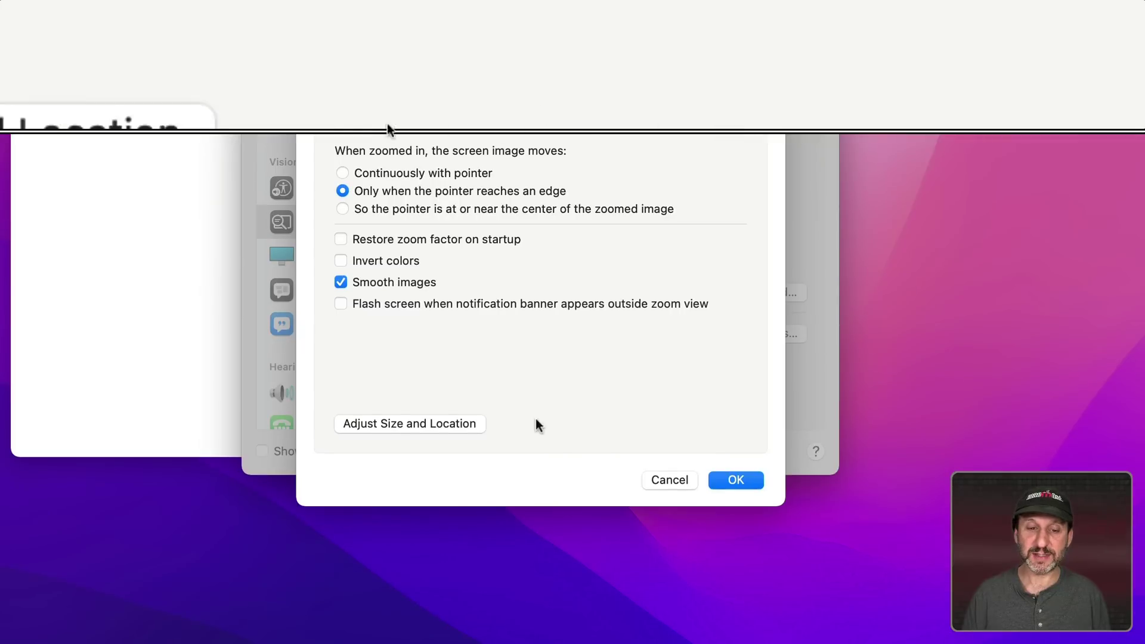
left_click(481, 422)
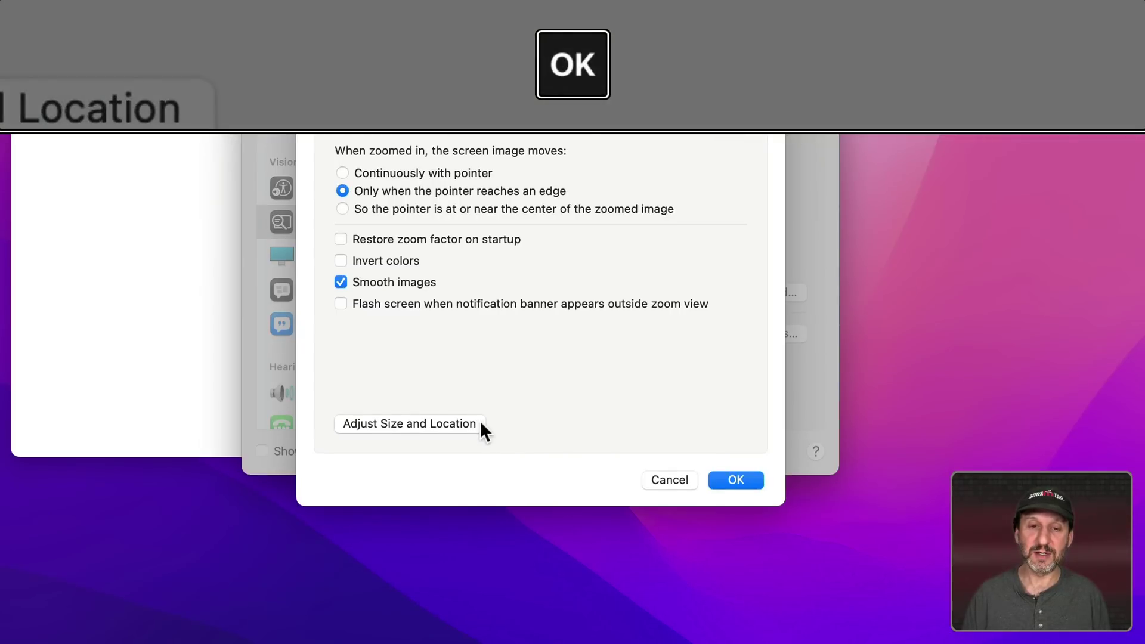
left_click_drag(480, 422, 480, 422)
key("alt+super+8")
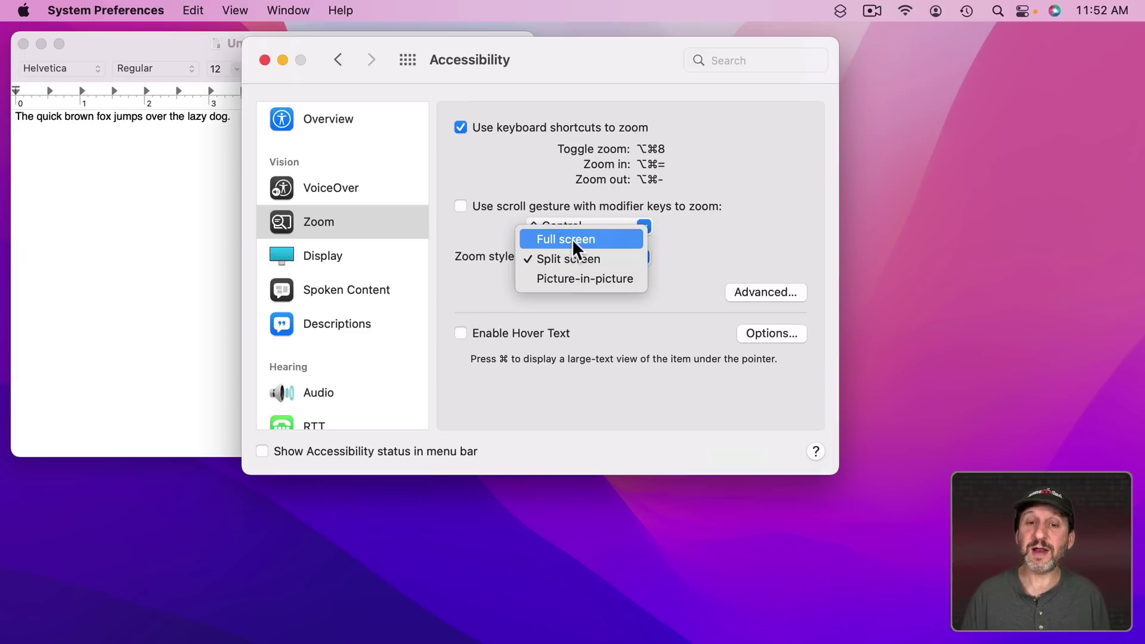
Set the Zoom style to Full screen, then zoom in and back out with ⌥⌘8
left_click(572, 238)
key("alt+super+8")
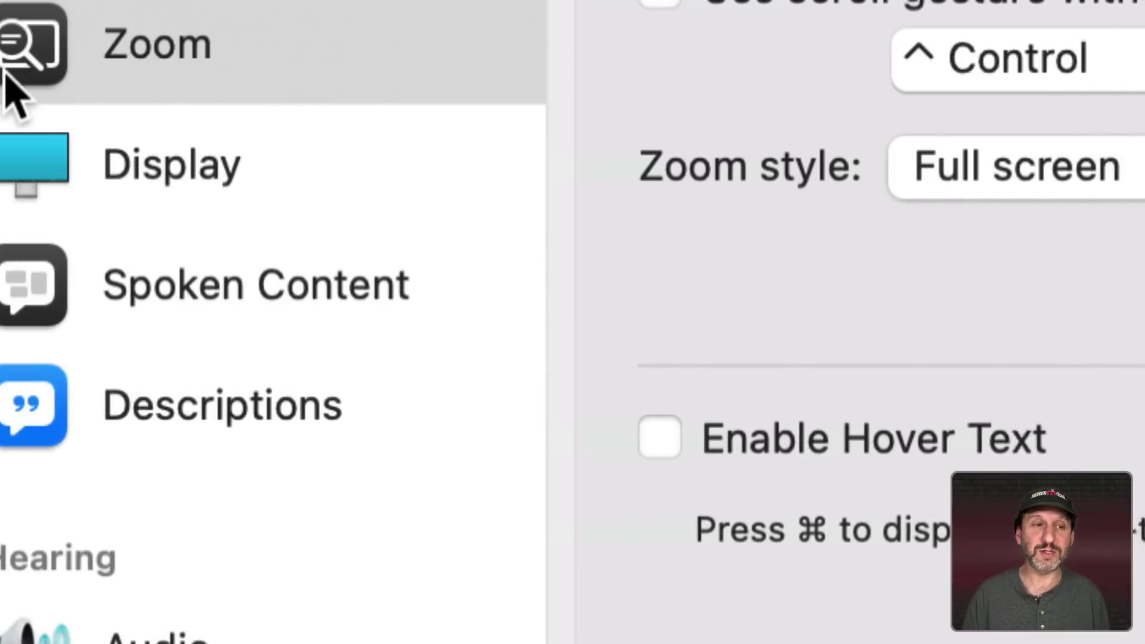
key("alt+super+8")
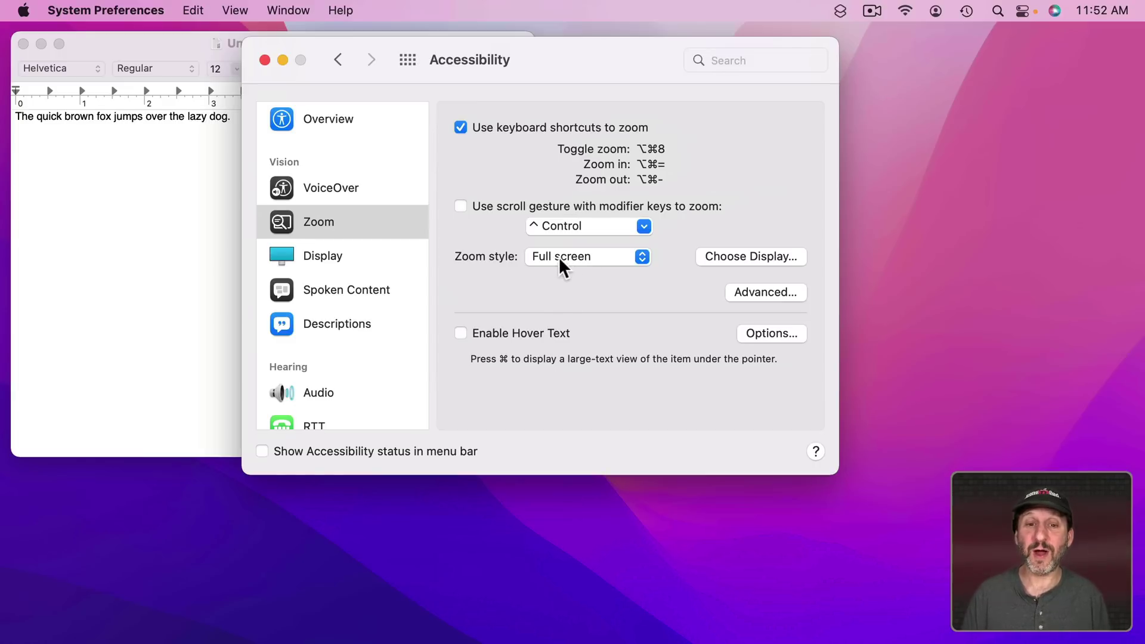
Open the Choose Display dialog, which shows the zoom display set to All
left_click(730, 257)
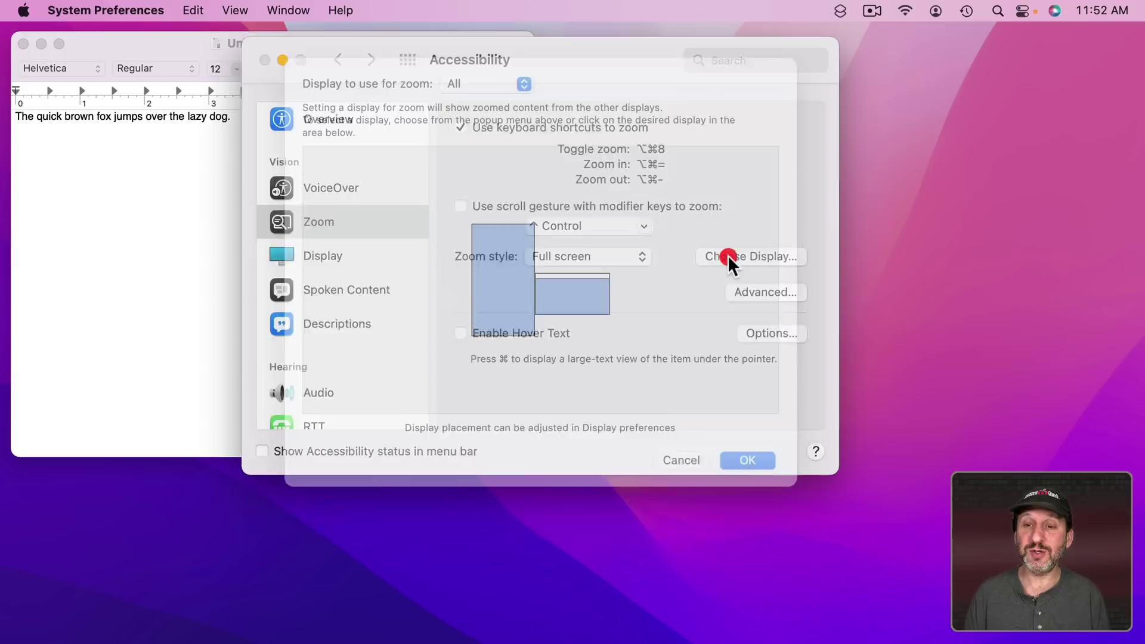